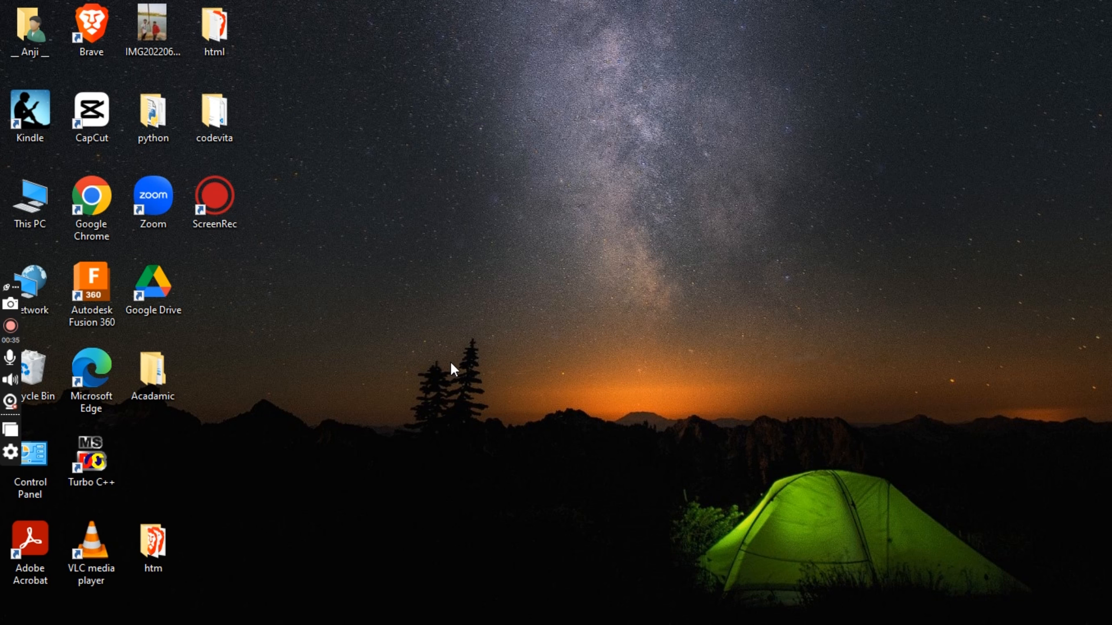
Step: Open Google Chrome, search Google for "jdk download" and open Oracle's Java Downloads page
{"action": "mouse_move", "coordinate": [437, 624]}
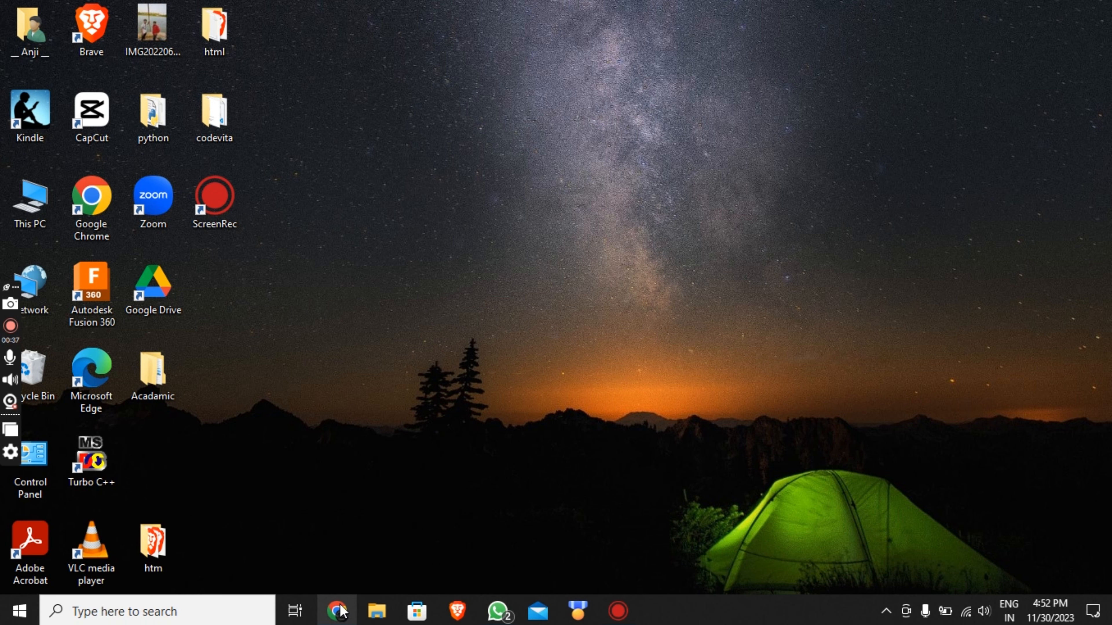
{"action": "left_click", "coordinate": [341, 612]}
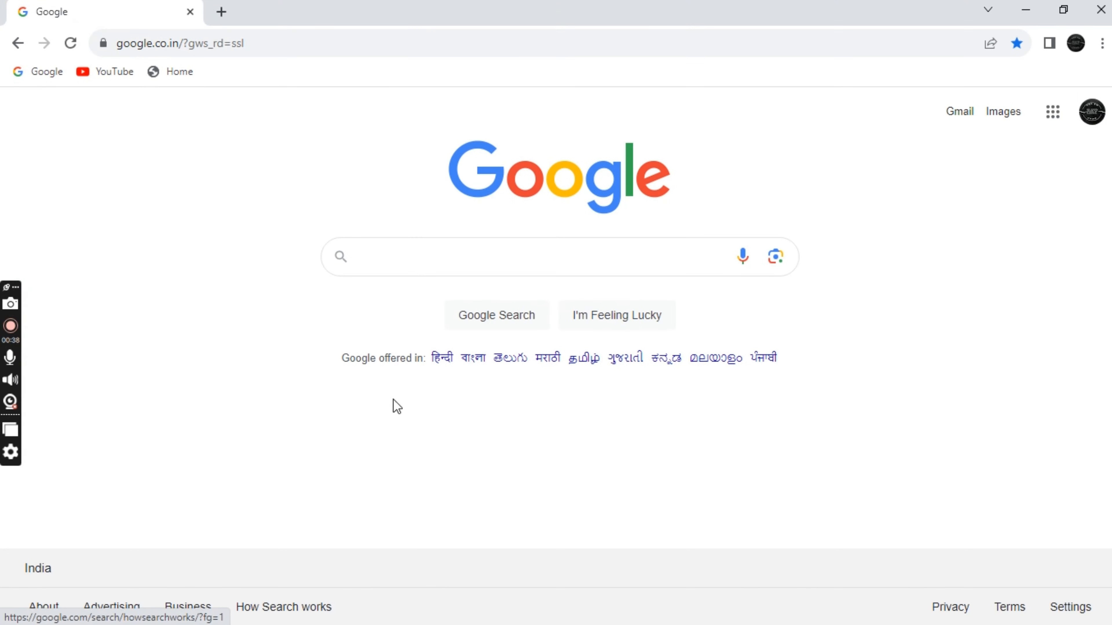
{"action": "left_click", "coordinate": [441, 256]}
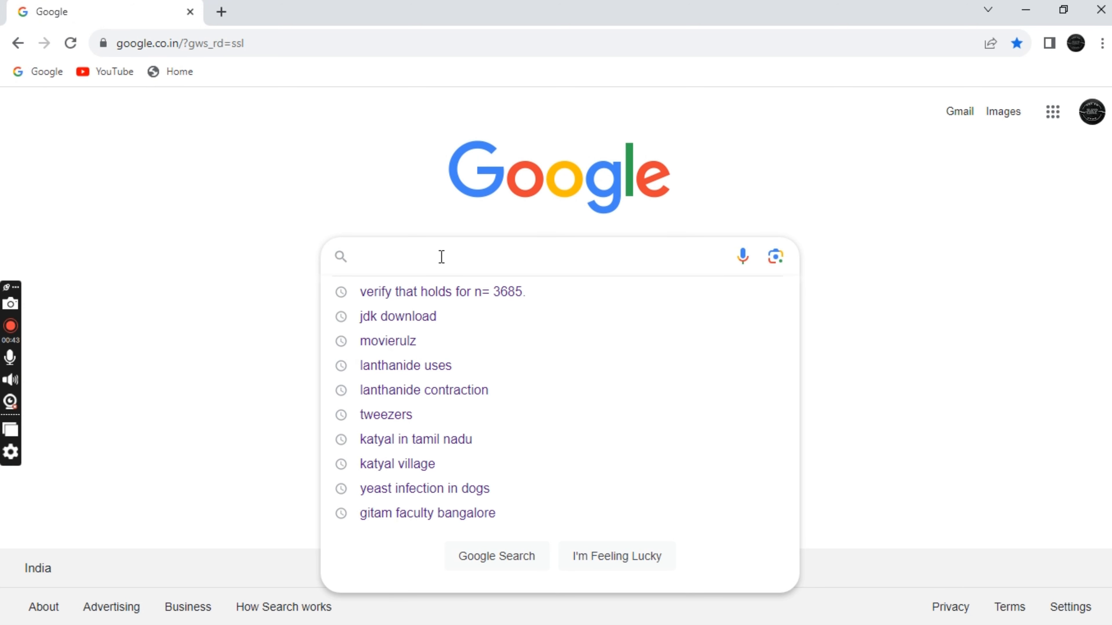
{"action": "type", "text": "jd"}
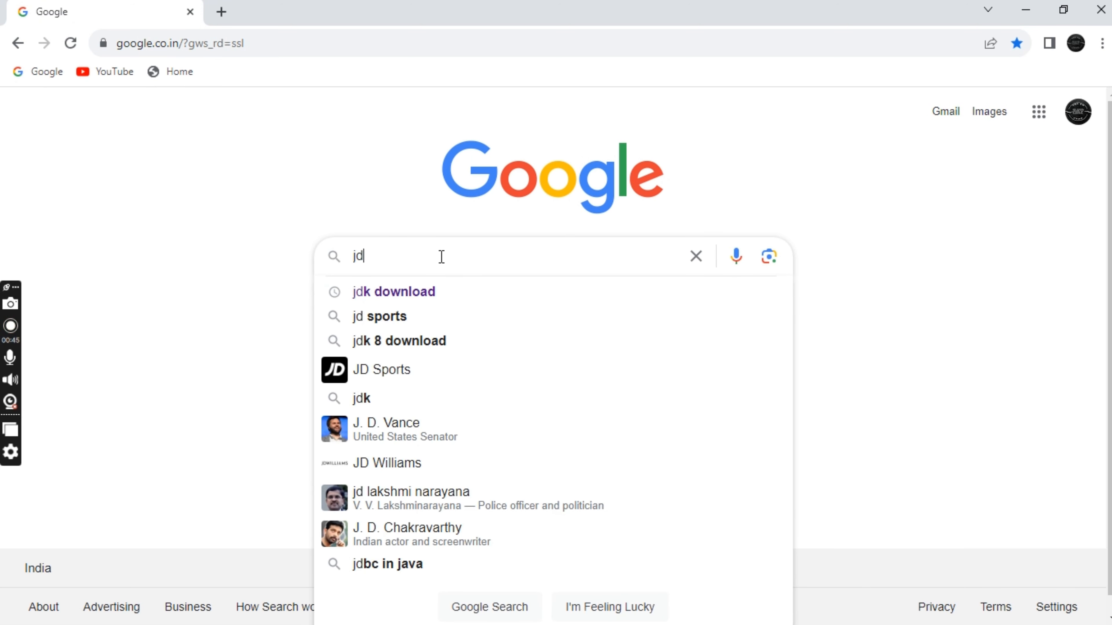
{"action": "type", "text": "k do"}
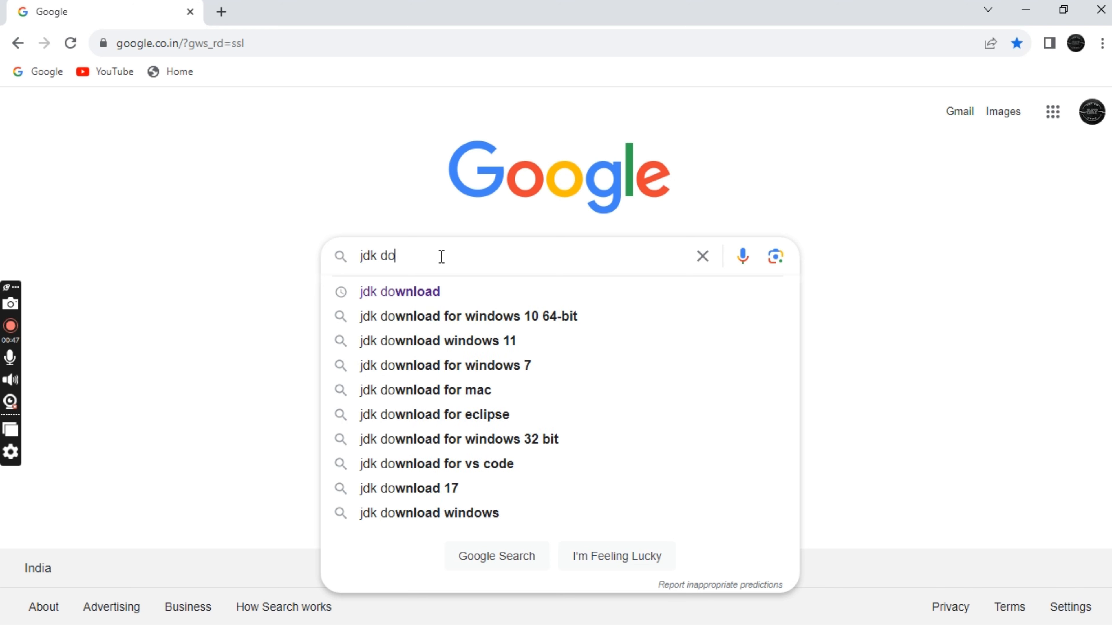
{"action": "type", "text": "wnload"}
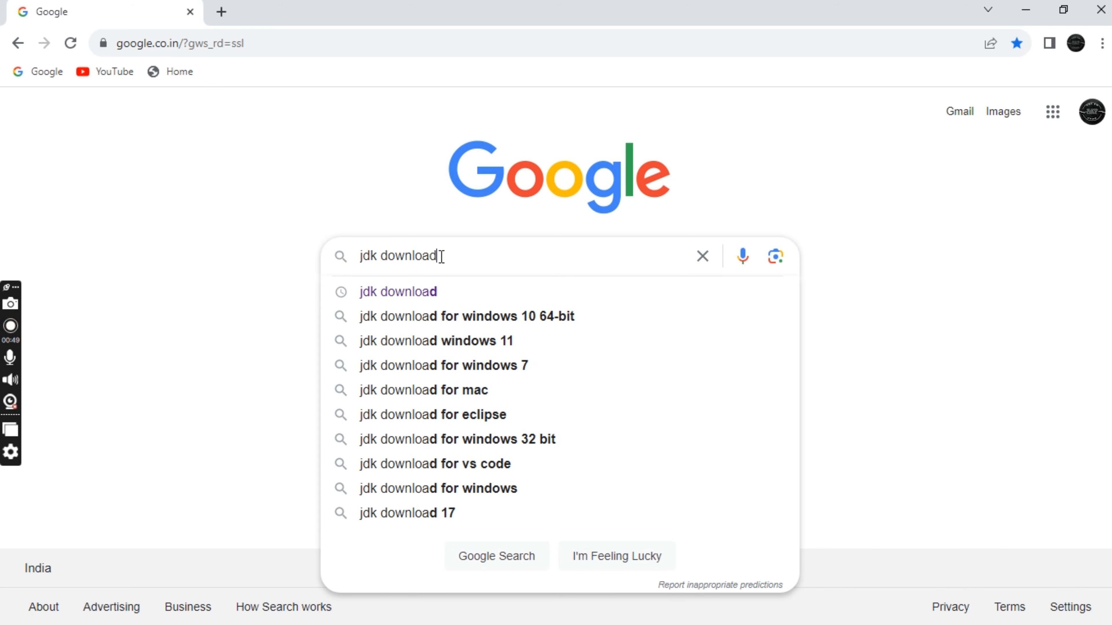
{"action": "key", "text": "Return"}
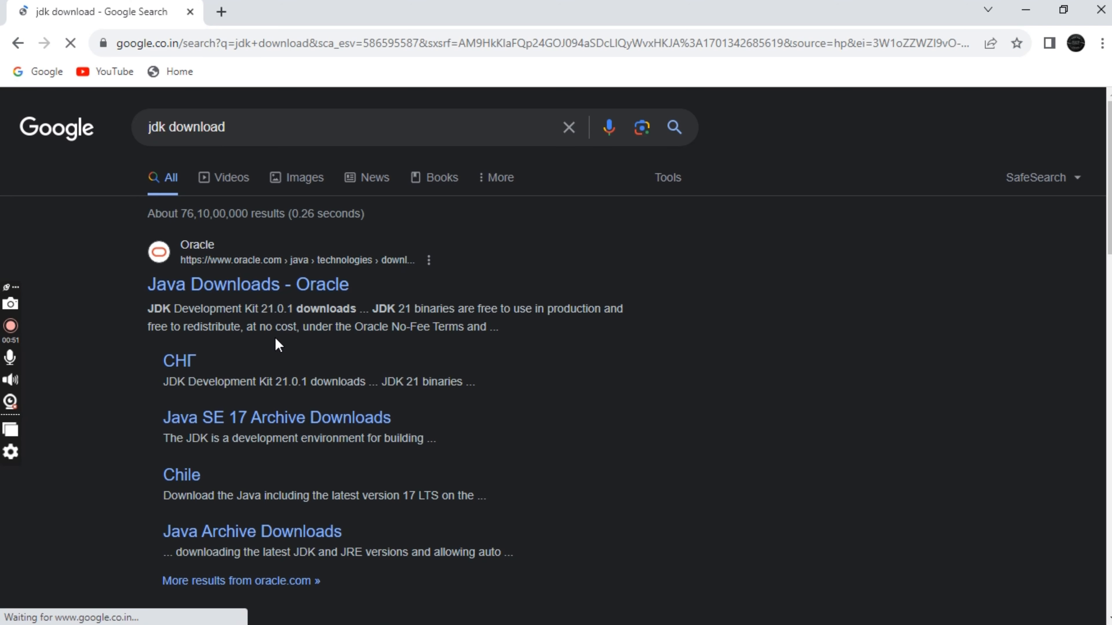
{"action": "left_click", "coordinate": [290, 287]}
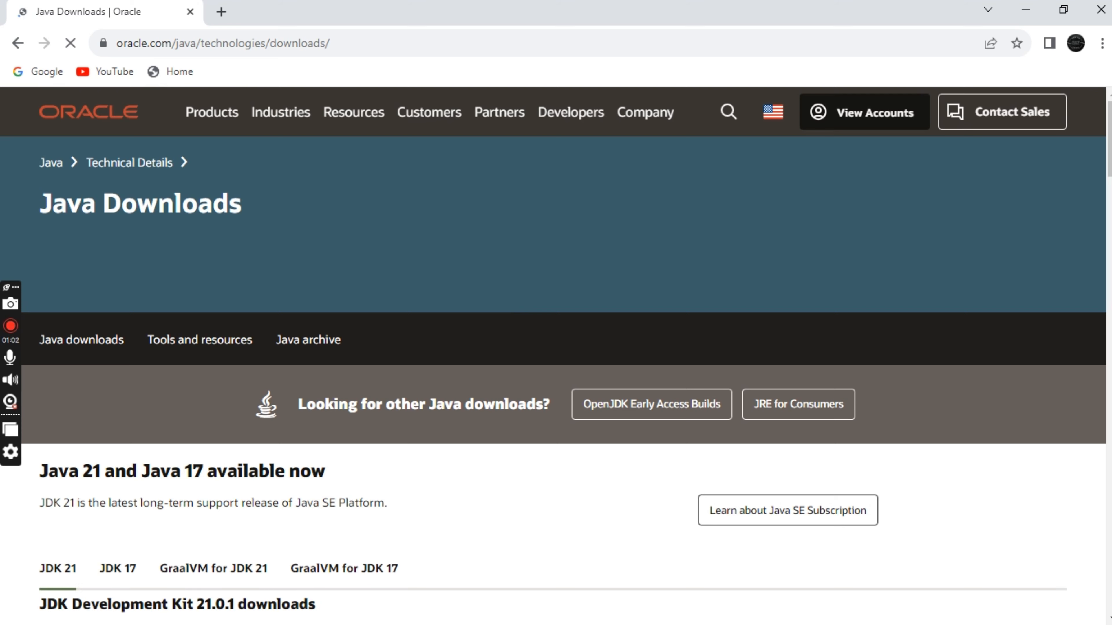
Step: Download the JDK 17 x64 Installer for Windows, jdk-17_windows-x64_bin.exe, and check its download progress
{"action": "scroll", "coordinate": [1002, 168], "scroll_direction": "down", "scroll_amount": 5}
{"action": "scroll", "coordinate": [553, 382], "scroll_direction": "down", "scroll_amount": 2}
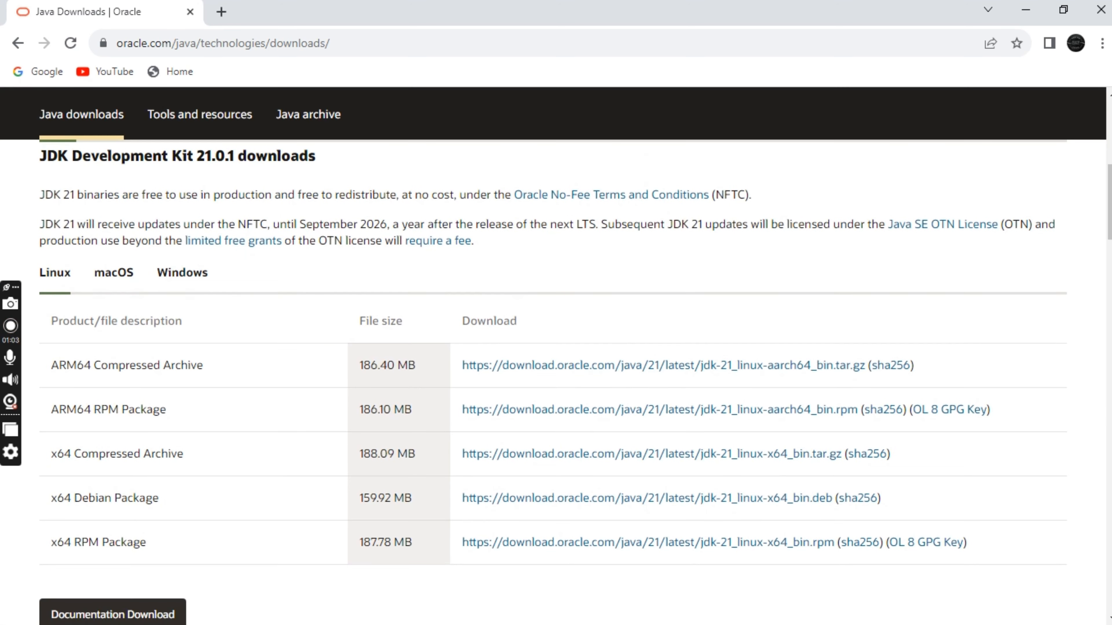
{"action": "scroll", "coordinate": [553, 382], "scroll_direction": "up", "scroll_amount": 2}
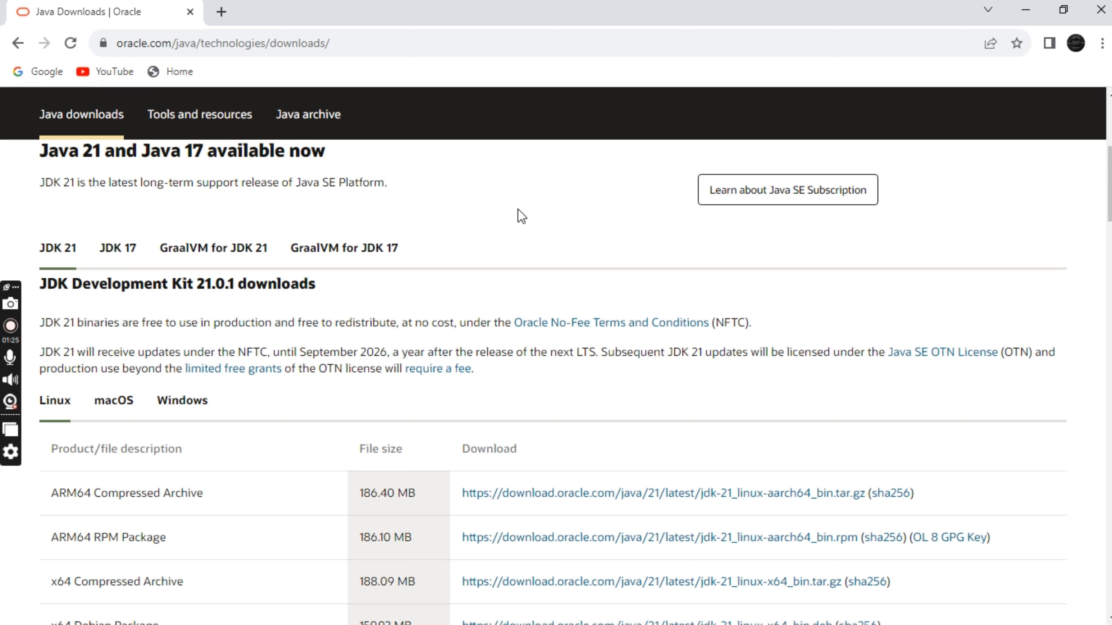
{"action": "left_click", "coordinate": [125, 257]}
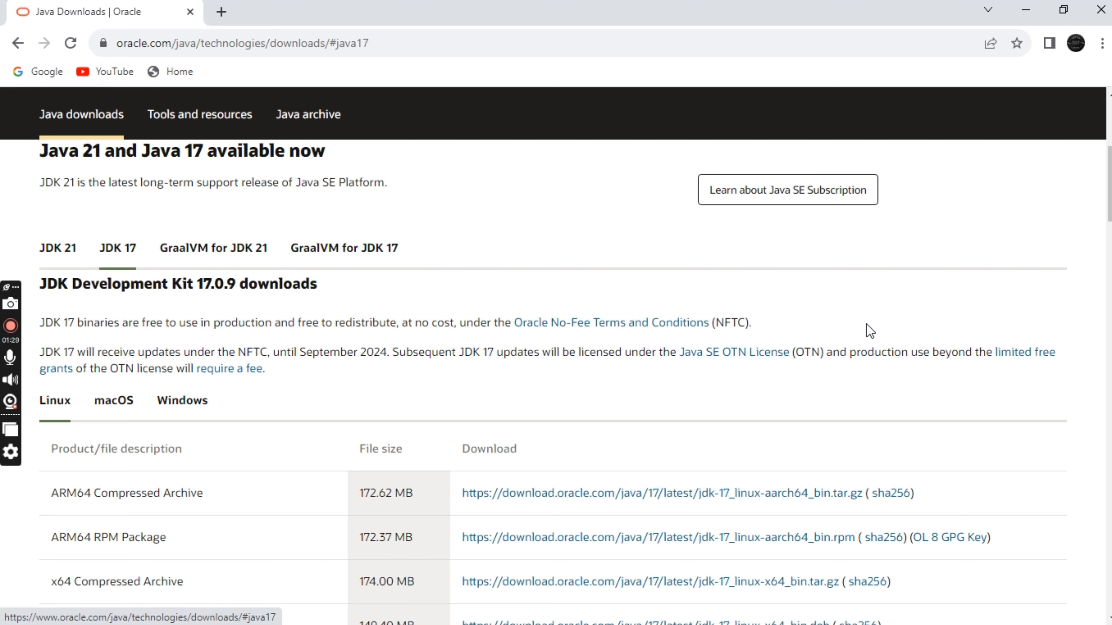
{"action": "left_click_drag", "start_coordinate": [1110, 170], "coordinate": [1109, 189]}
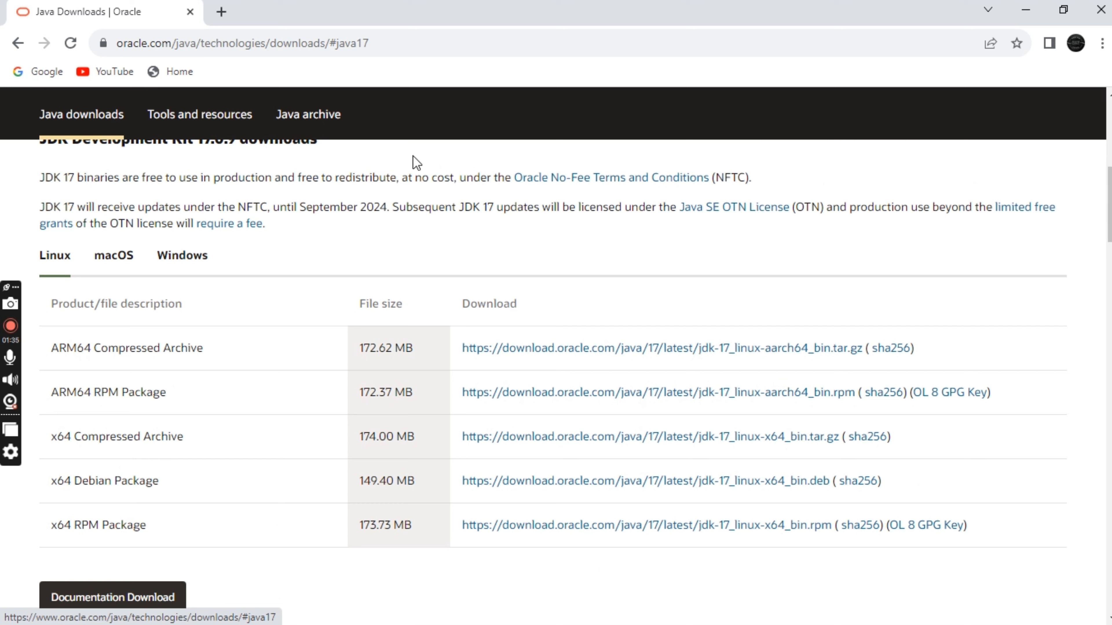
{"action": "left_click", "coordinate": [182, 262]}
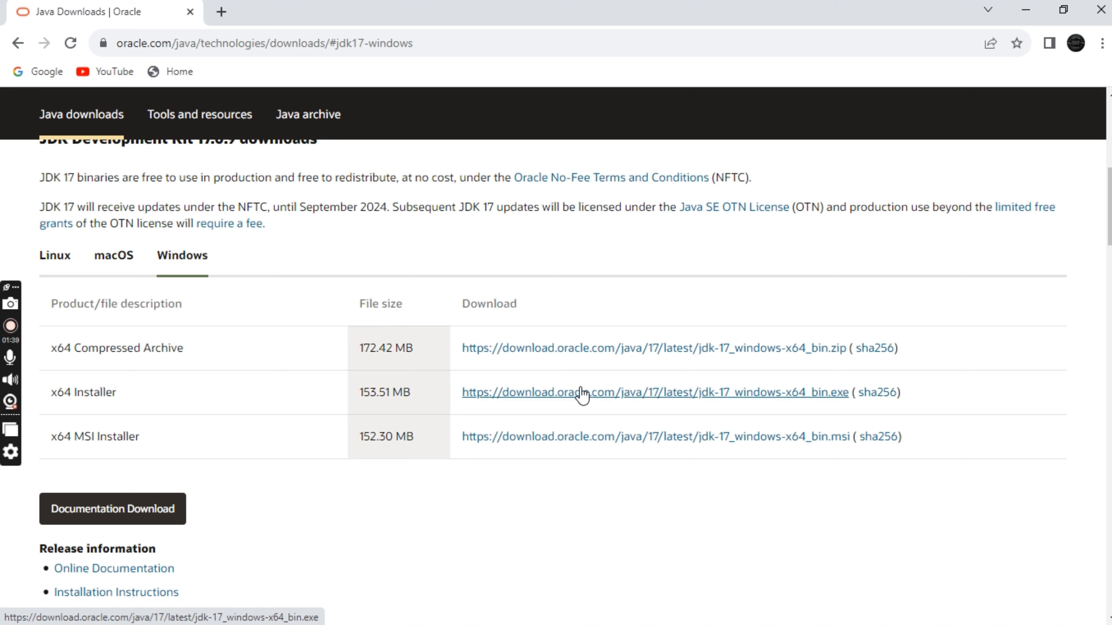
{"action": "left_click", "coordinate": [591, 393]}
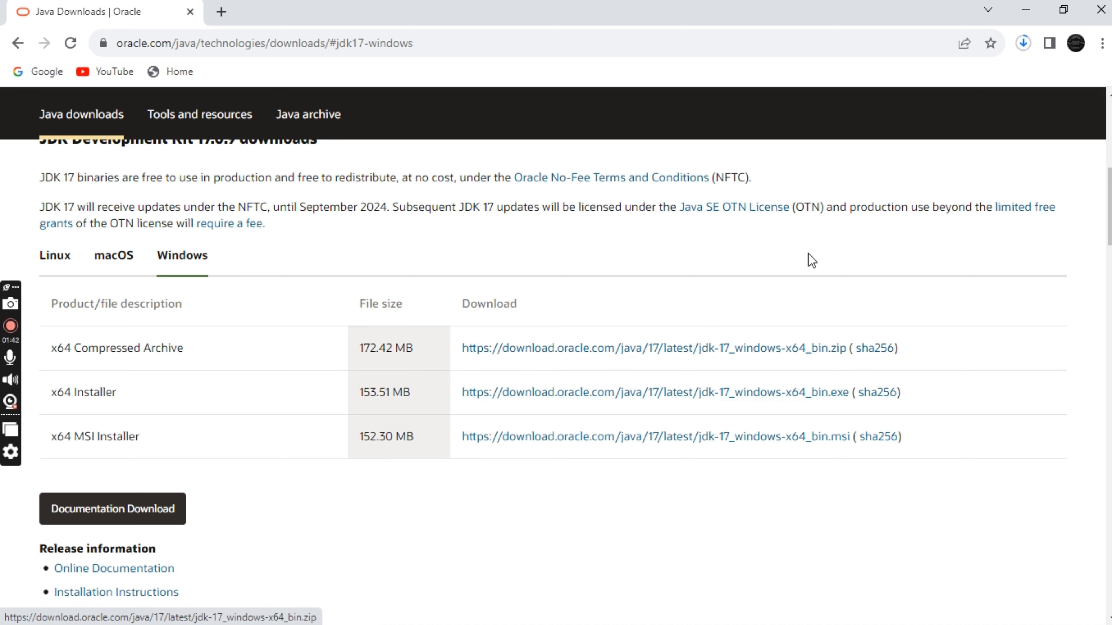
{"action": "left_click", "coordinate": [1023, 42]}
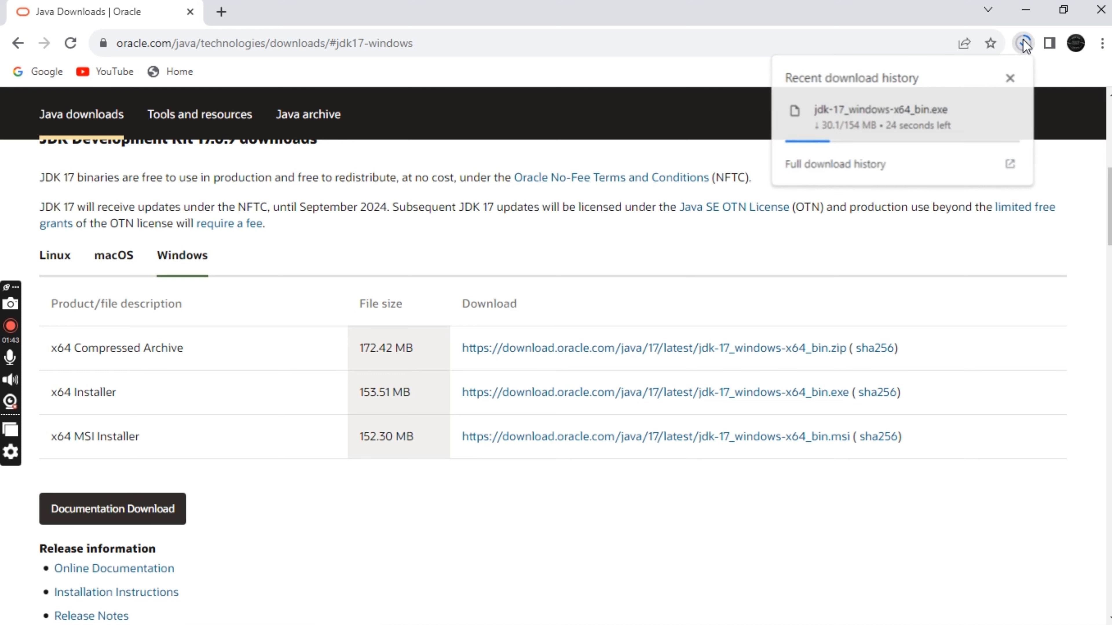
{"action": "left_click", "coordinate": [1023, 43]}
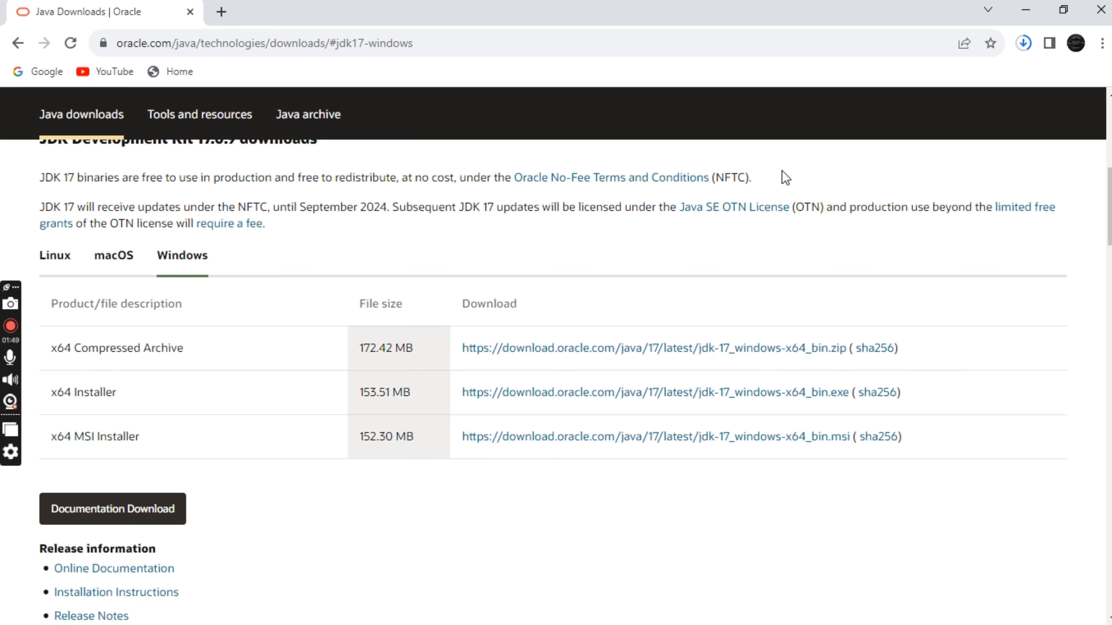
Step: Search for "vs code" in a new browser tab and open the official Visual Studio Code website
{"action": "key", "text": "ctrl+t"}
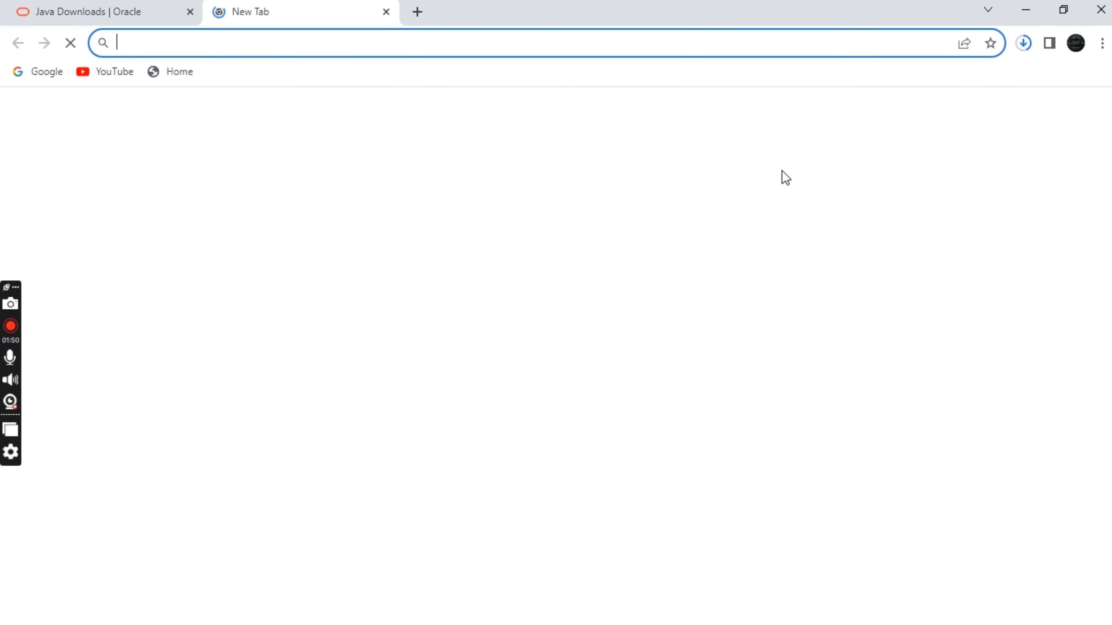
{"action": "type", "text": "vs"}
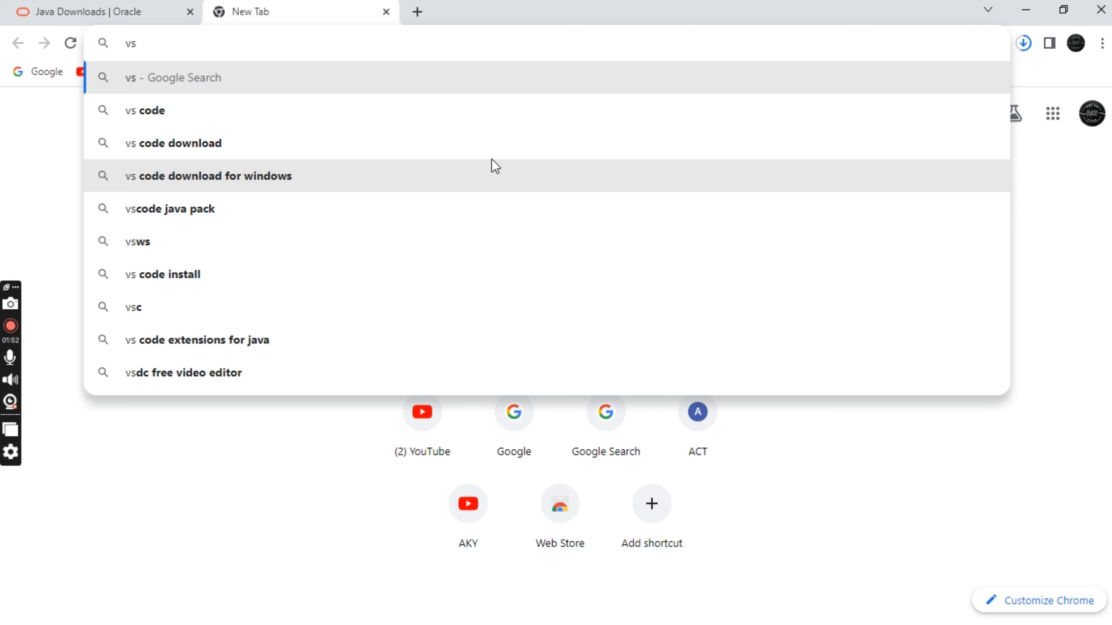
{"action": "left_click", "coordinate": [489, 122]}
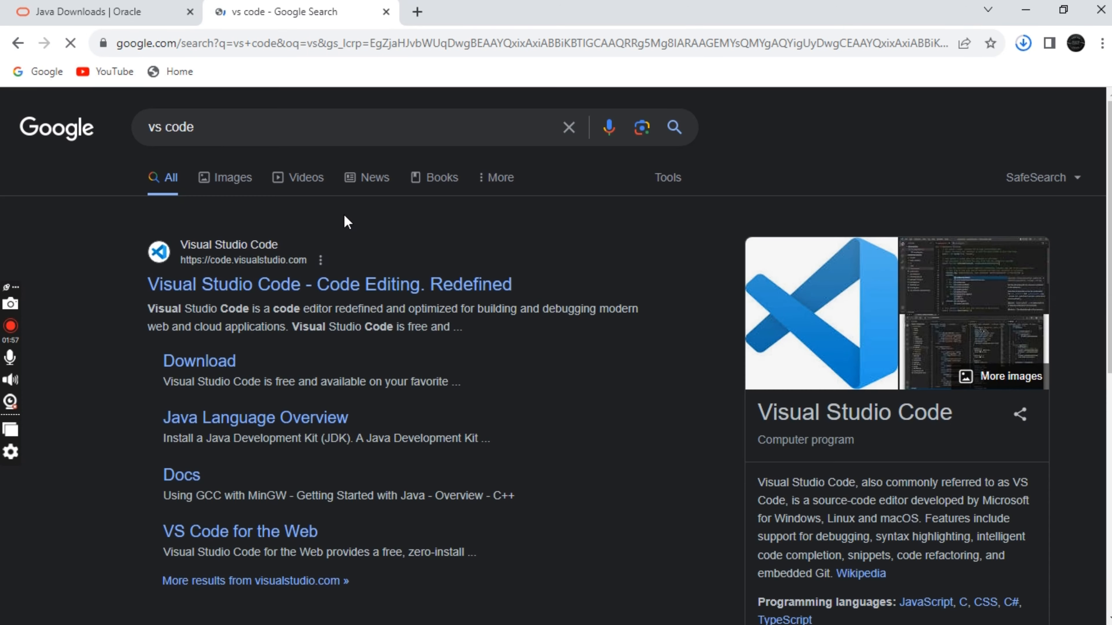
{"action": "left_click", "coordinate": [337, 286]}
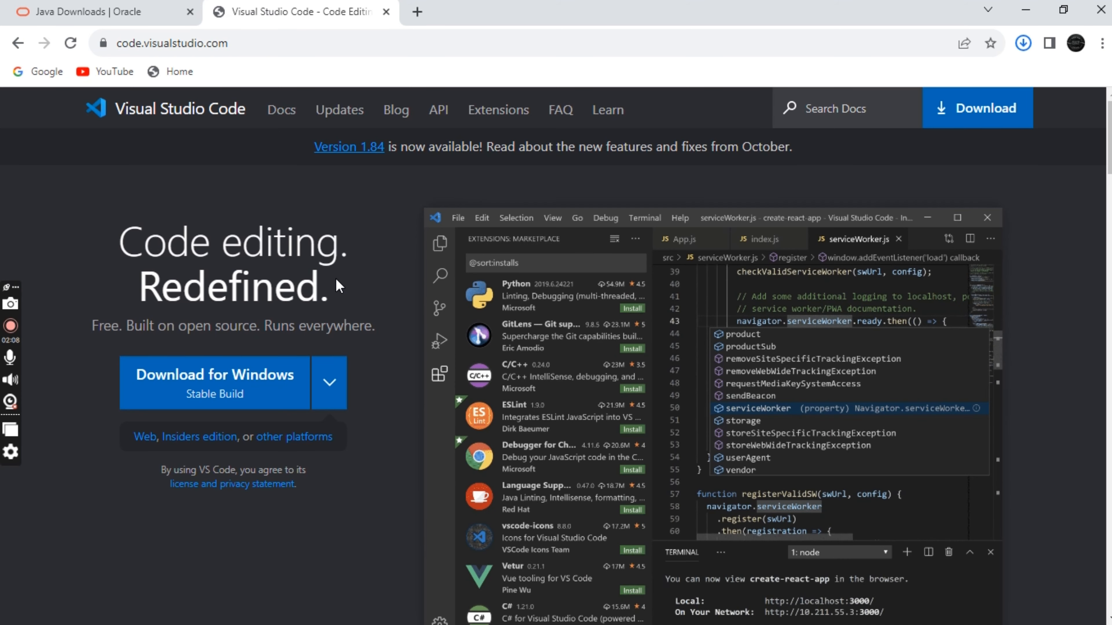
Step: Download the stable Visual Studio Code build for Windows and check its download progress
{"action": "left_click", "coordinate": [263, 396]}
{"action": "left_click", "coordinate": [265, 392]}
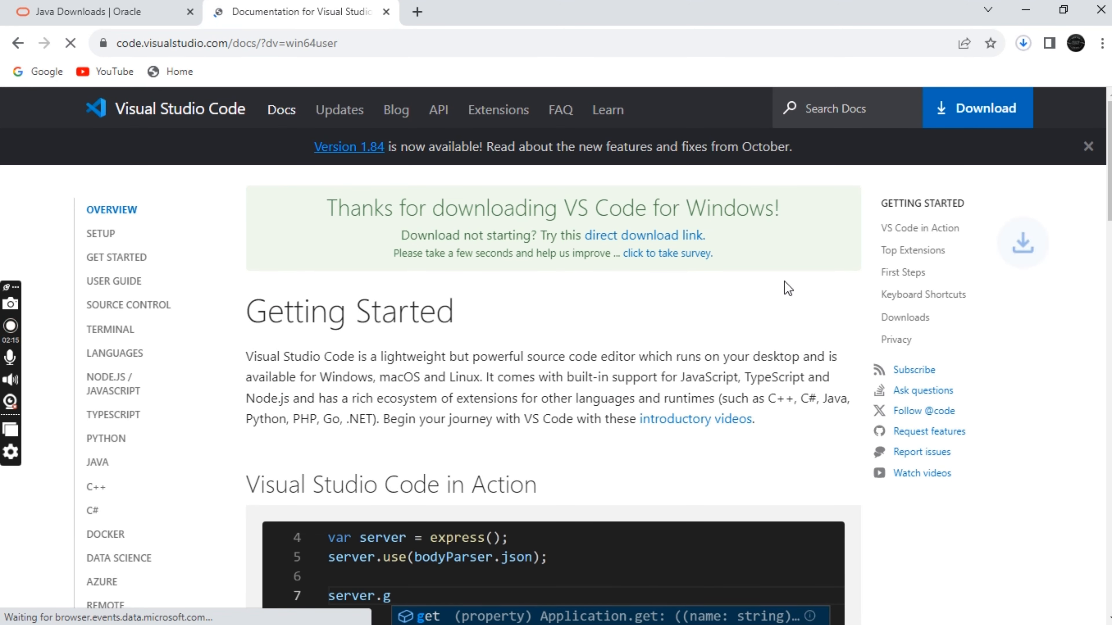
{"action": "left_click", "coordinate": [1023, 43]}
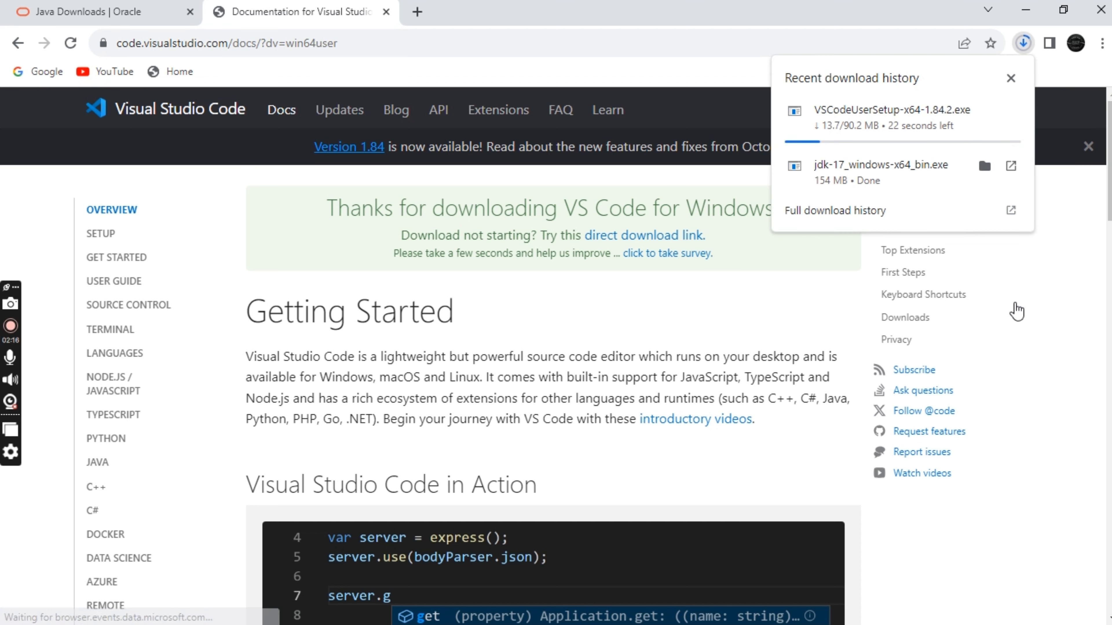
{"action": "left_click", "coordinate": [1008, 555]}
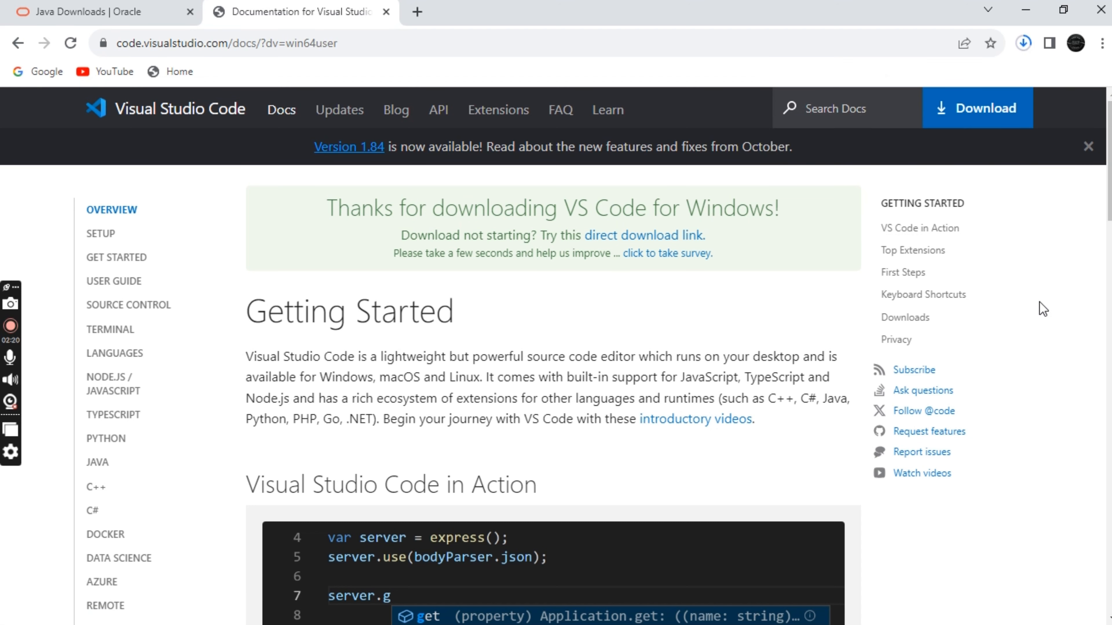
Step: Run the downloaded jdk-17_windows-x64_bin.exe and install the JDK into the default folder C:\Program Files\Java\jdk-17\
{"action": "left_click", "coordinate": [1023, 42]}
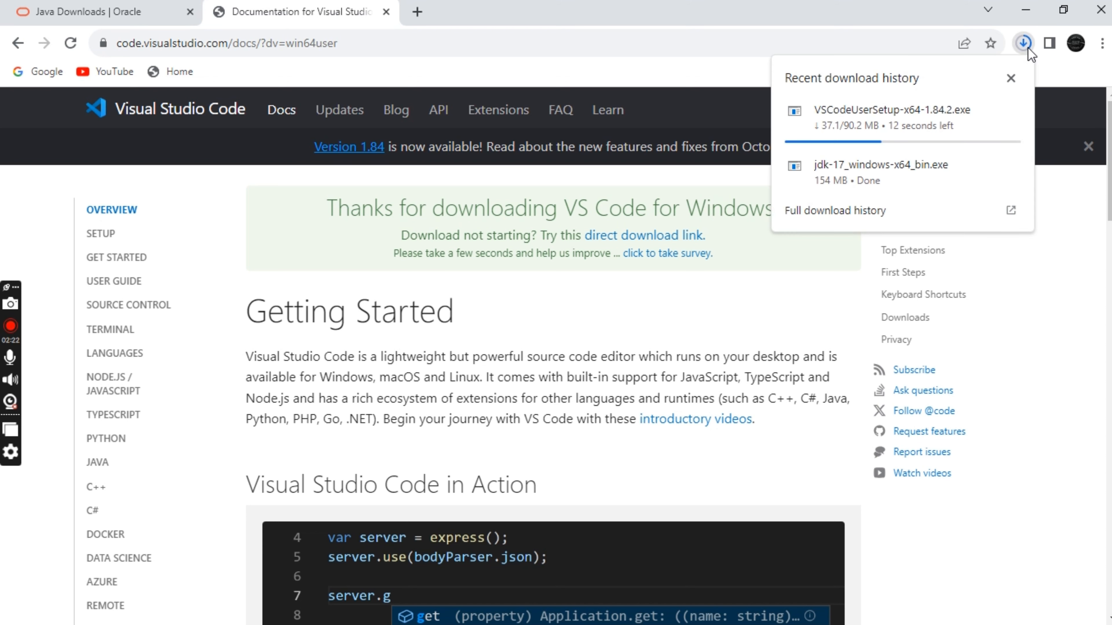
{"action": "left_click", "coordinate": [875, 173]}
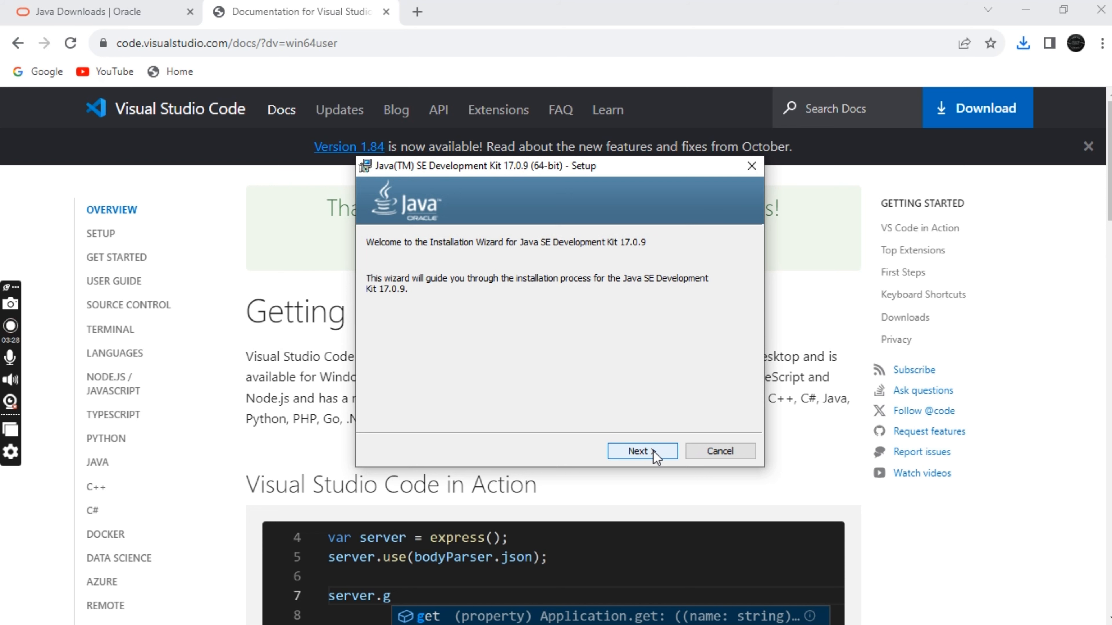
{"action": "left_click", "coordinate": [653, 451]}
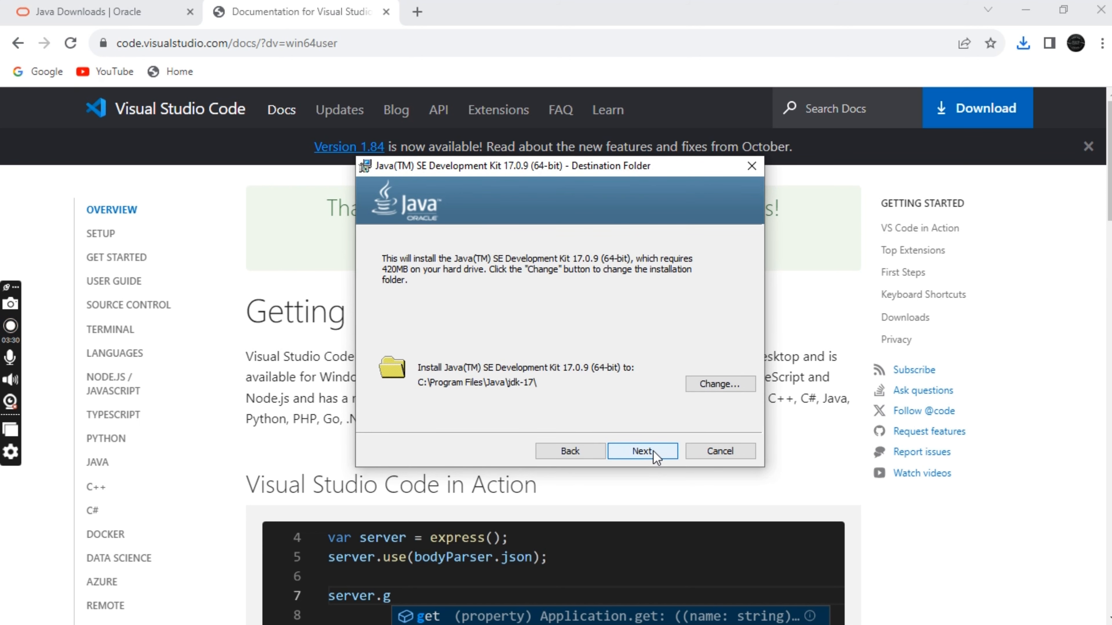
{"action": "left_click", "coordinate": [654, 452]}
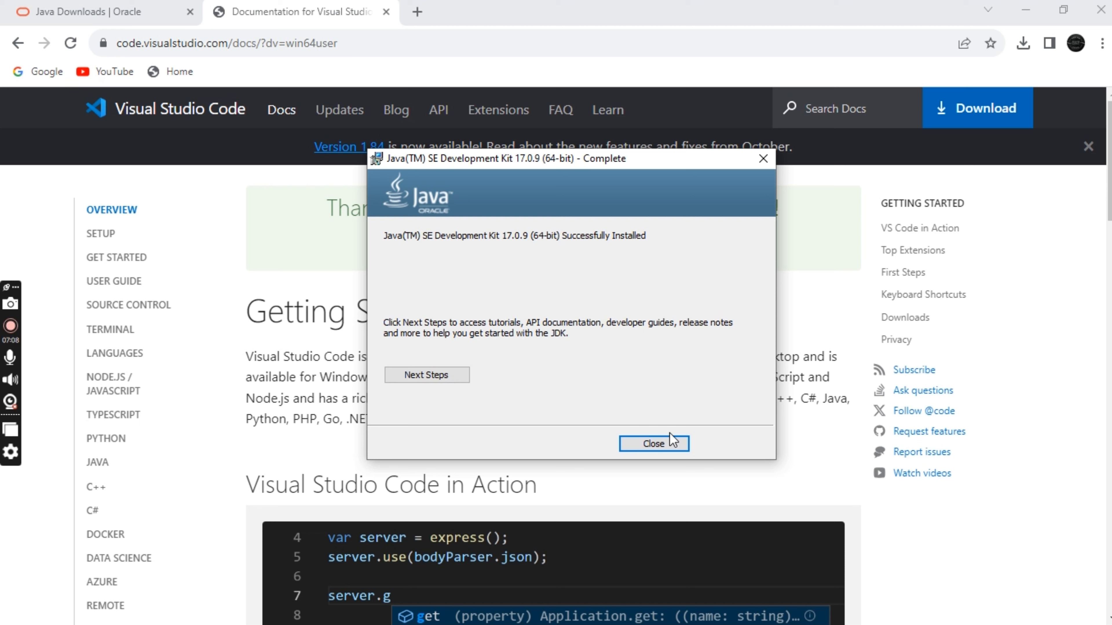
{"action": "left_click", "coordinate": [666, 446]}
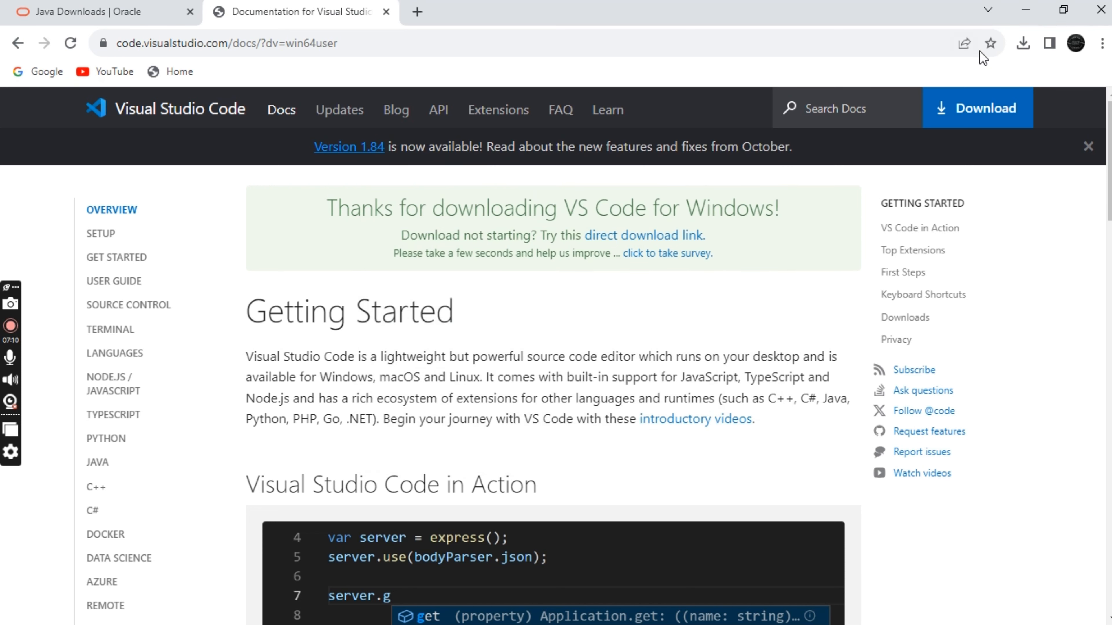
Step: Launch the downloaded VSCodeUserSetup-x64-1.84.2.exe and accept the license agreement
{"action": "left_click", "coordinate": [1026, 47]}
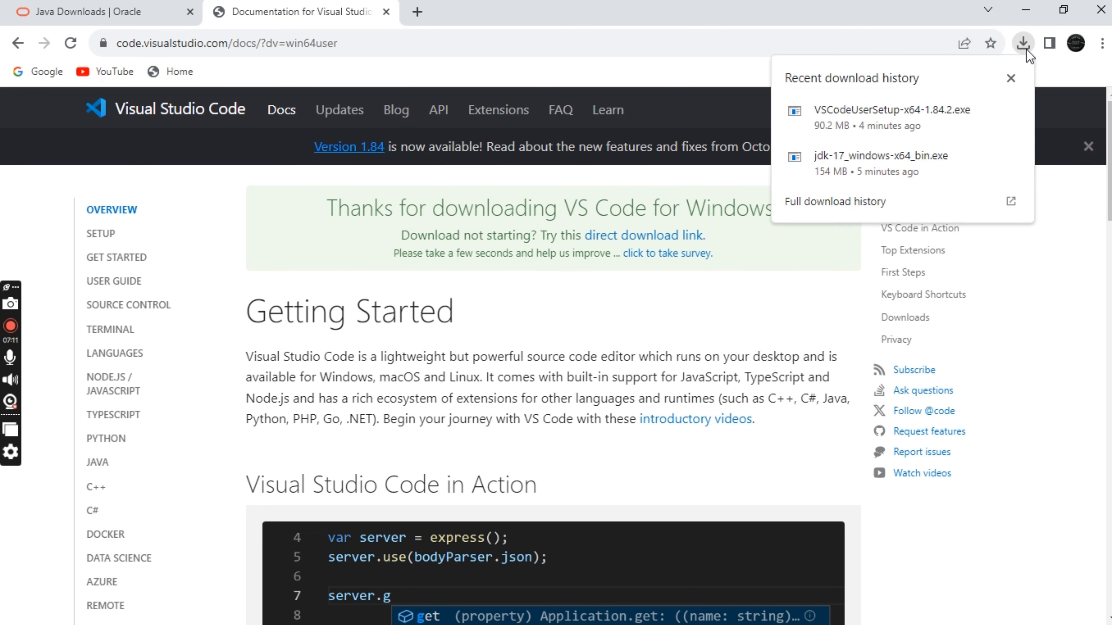
{"action": "left_click", "coordinate": [899, 113]}
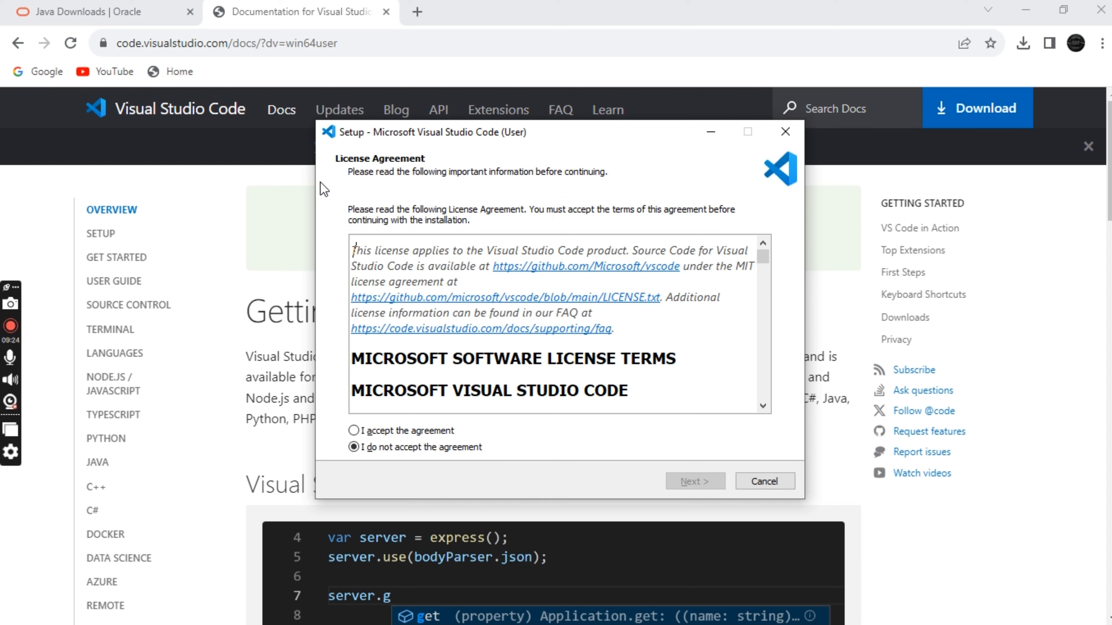
{"action": "left_click", "coordinate": [354, 431]}
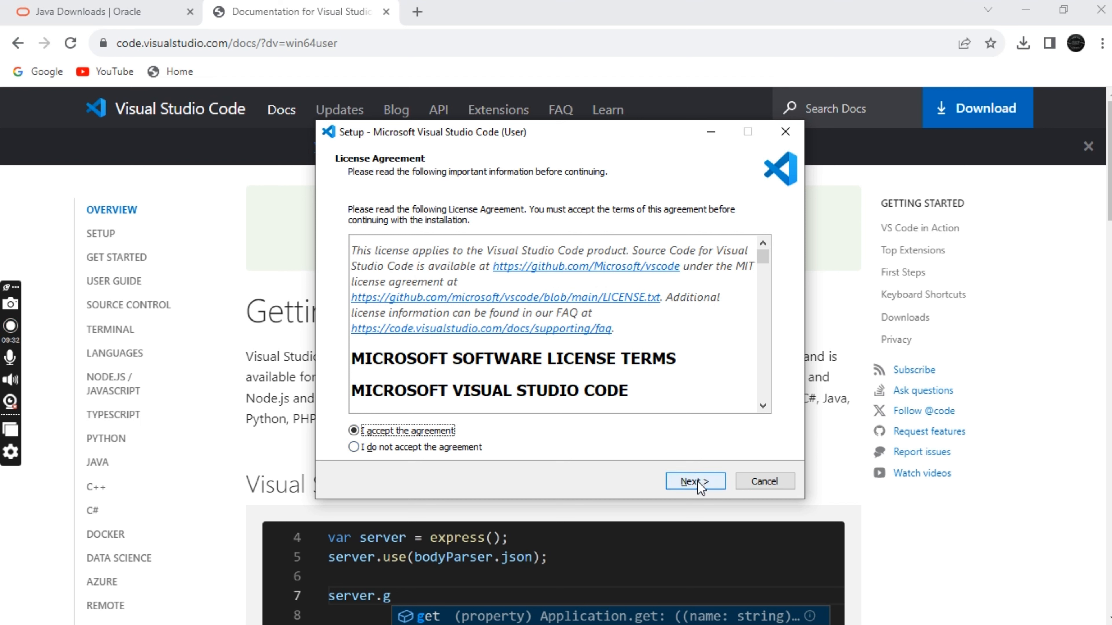
{"action": "left_click", "coordinate": [697, 481]}
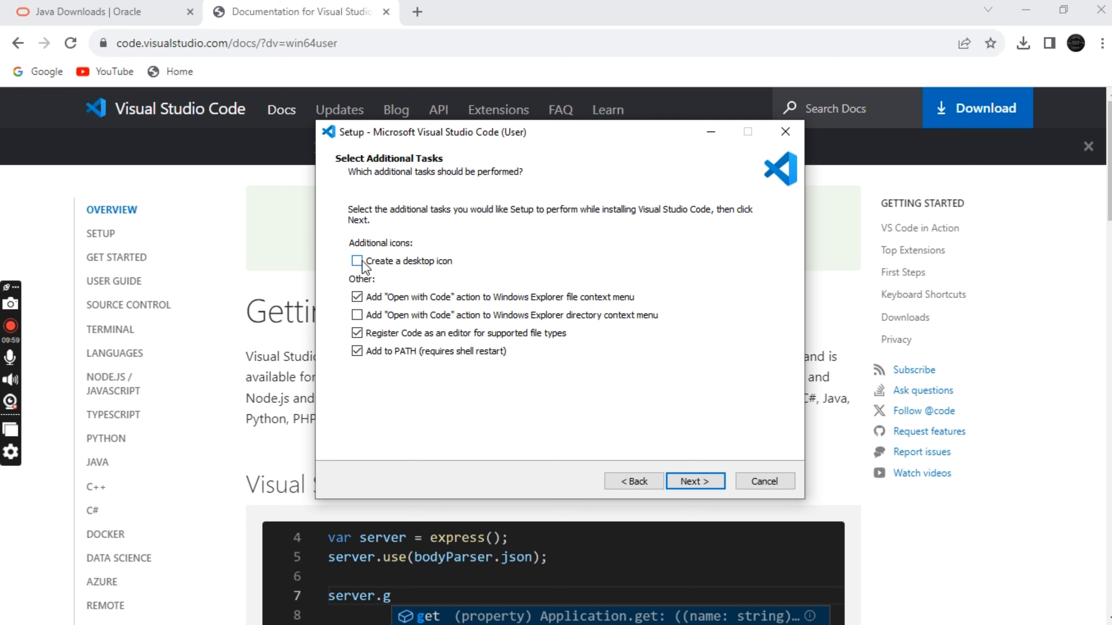
Step: Install Visual Studio Code with the default additional tasks and finish setup with Launch Visual Studio Code enabled
{"action": "left_click", "coordinate": [699, 478]}
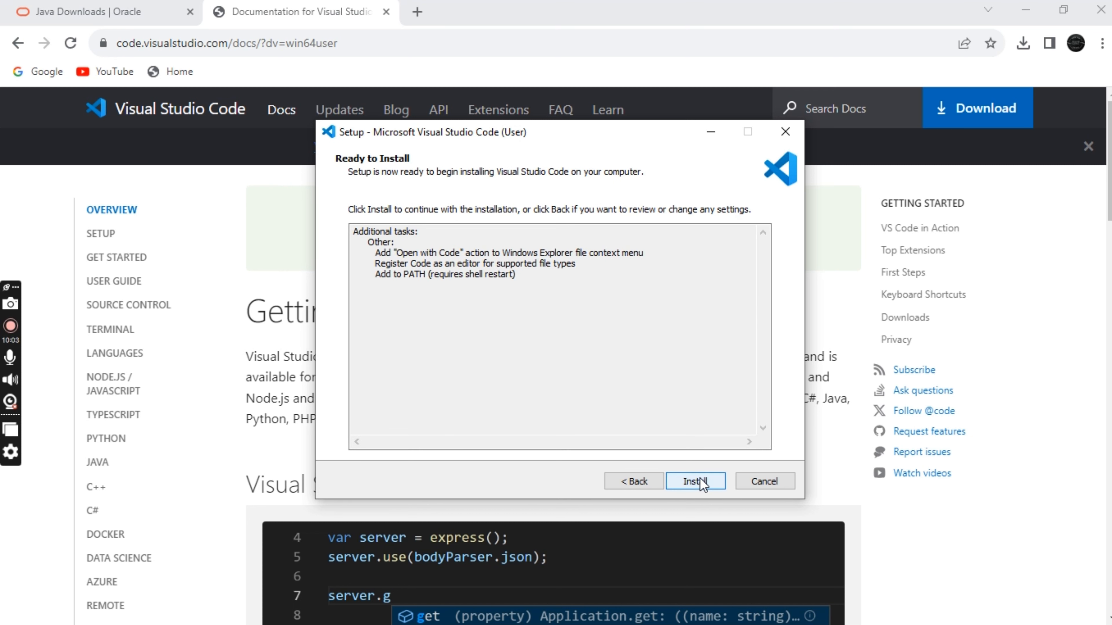
{"action": "left_click", "coordinate": [700, 480]}
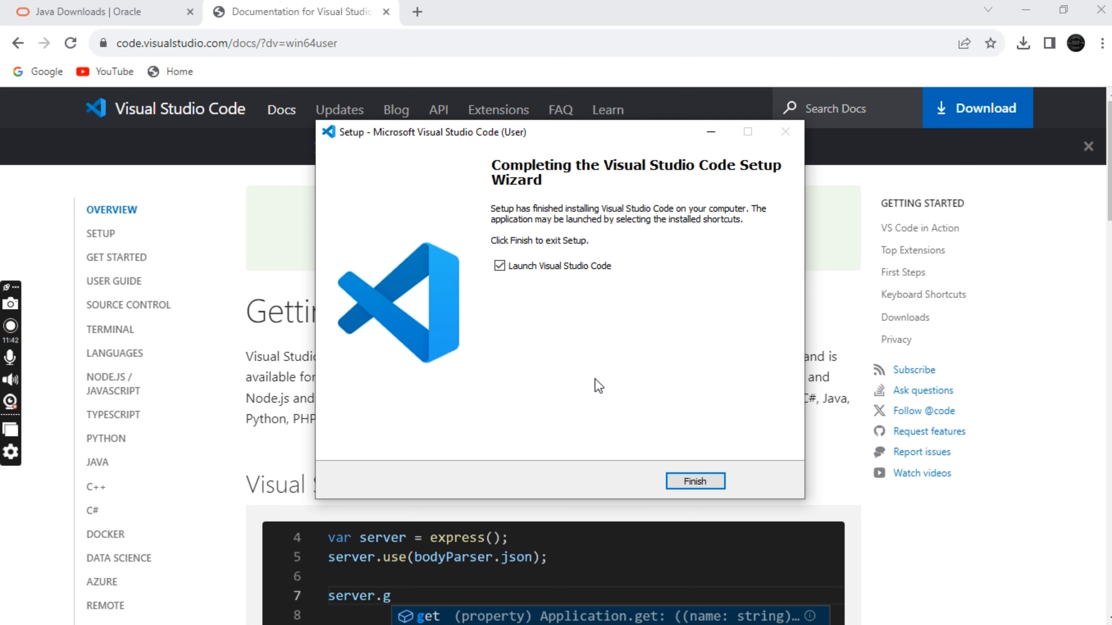
{"action": "left_click", "coordinate": [685, 481]}
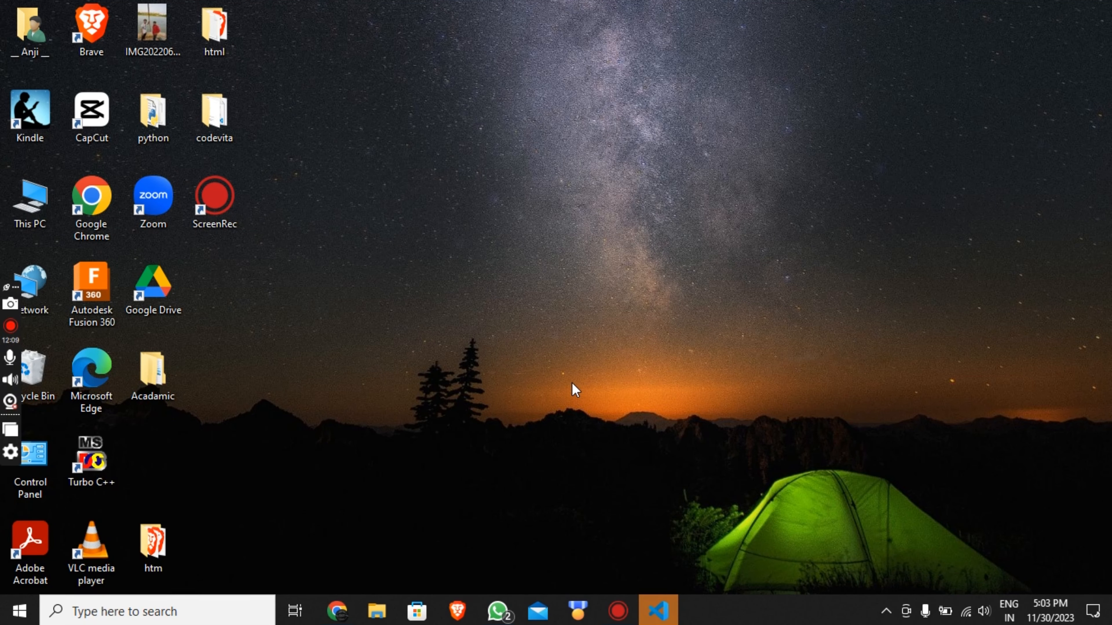
Step: Open Command Prompt and check the installed Java runtime with java --version
{"action": "key", "text": "super"}
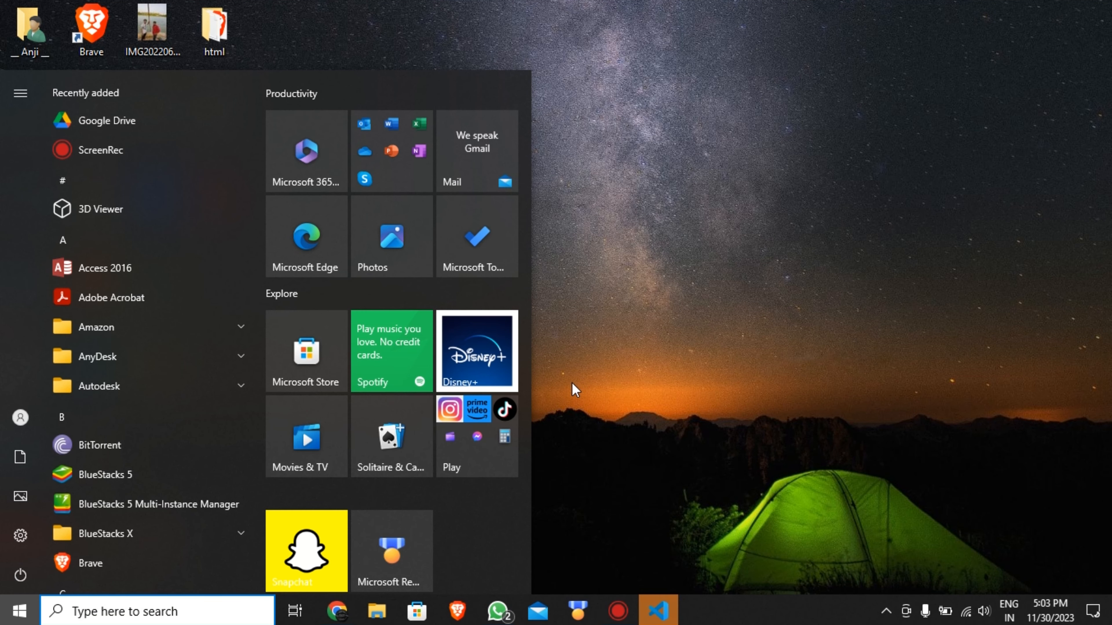
{"action": "type", "text": "c"}
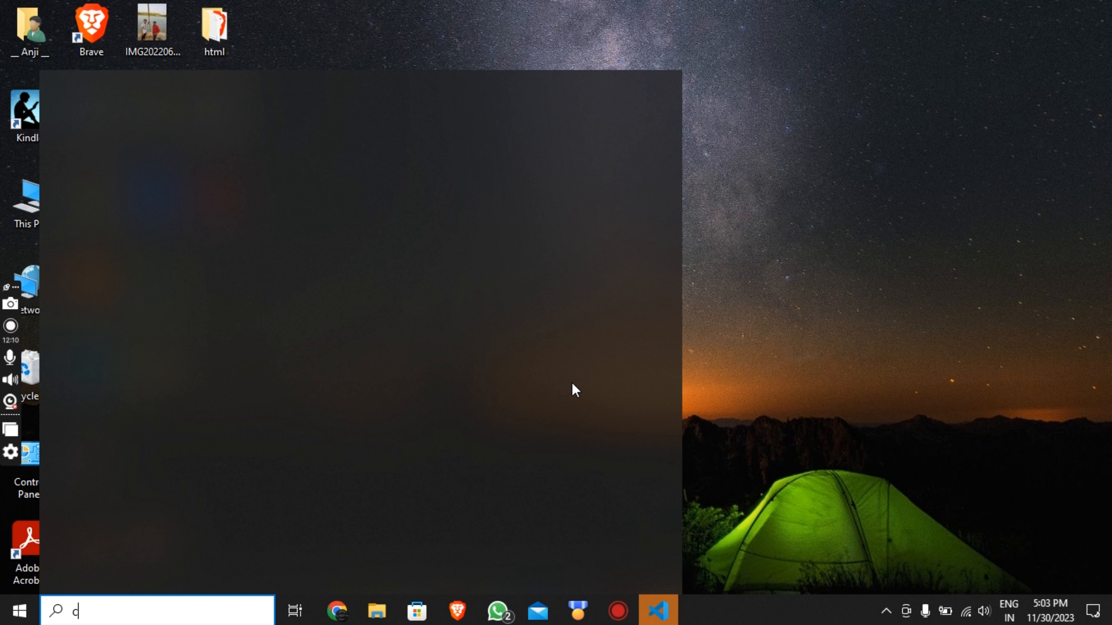
{"action": "type", "text": "md"}
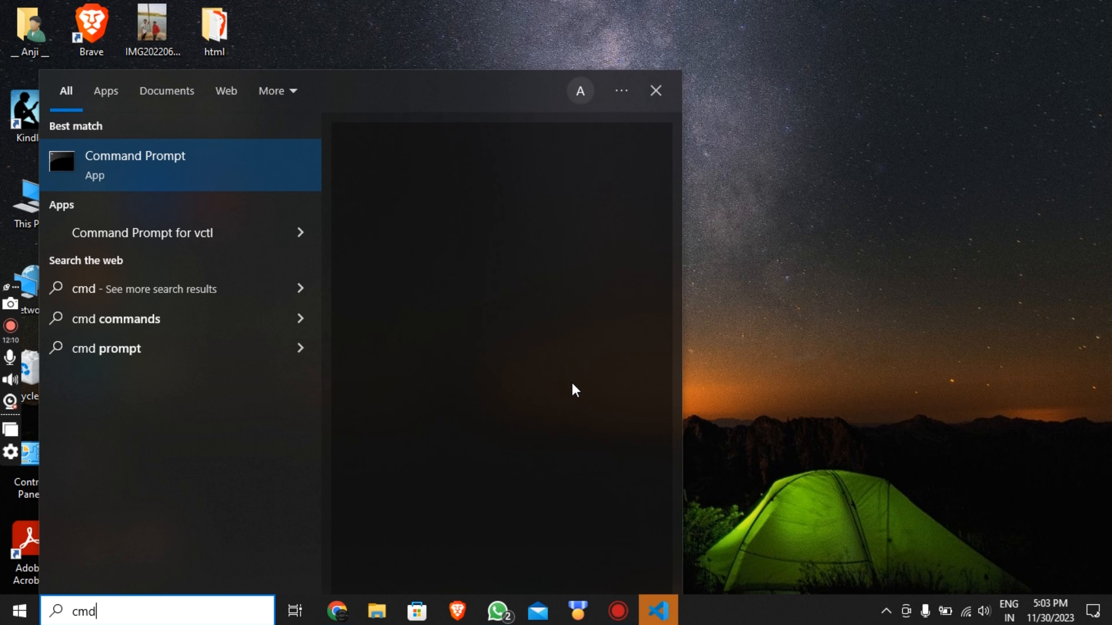
{"action": "key", "text": "Return"}
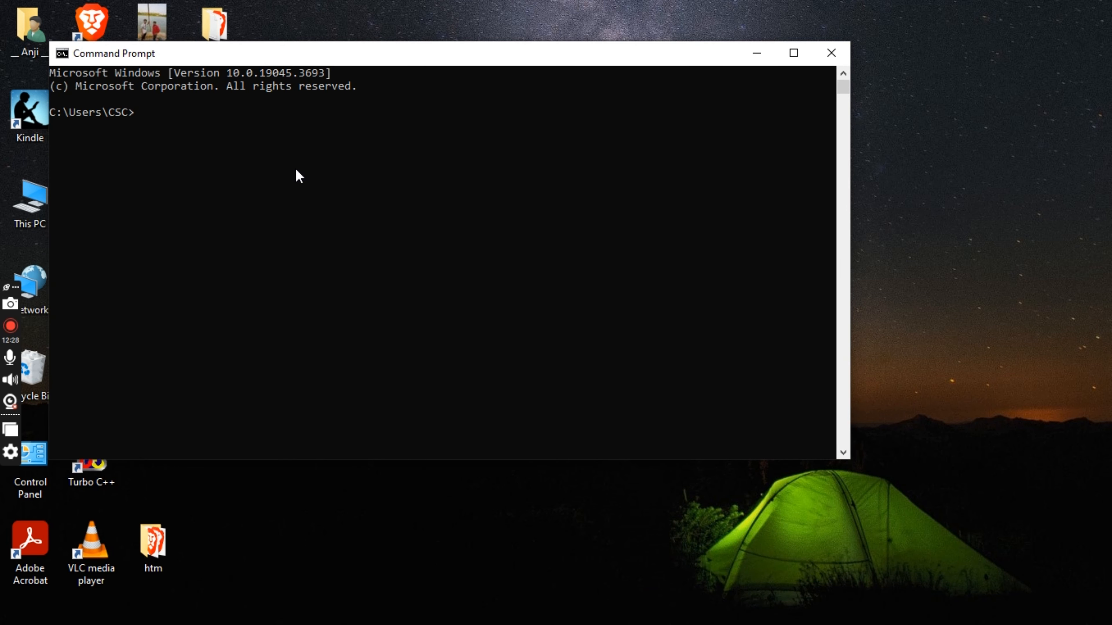
{"action": "type", "text": "java --version"}
{"action": "key", "text": "Return"}
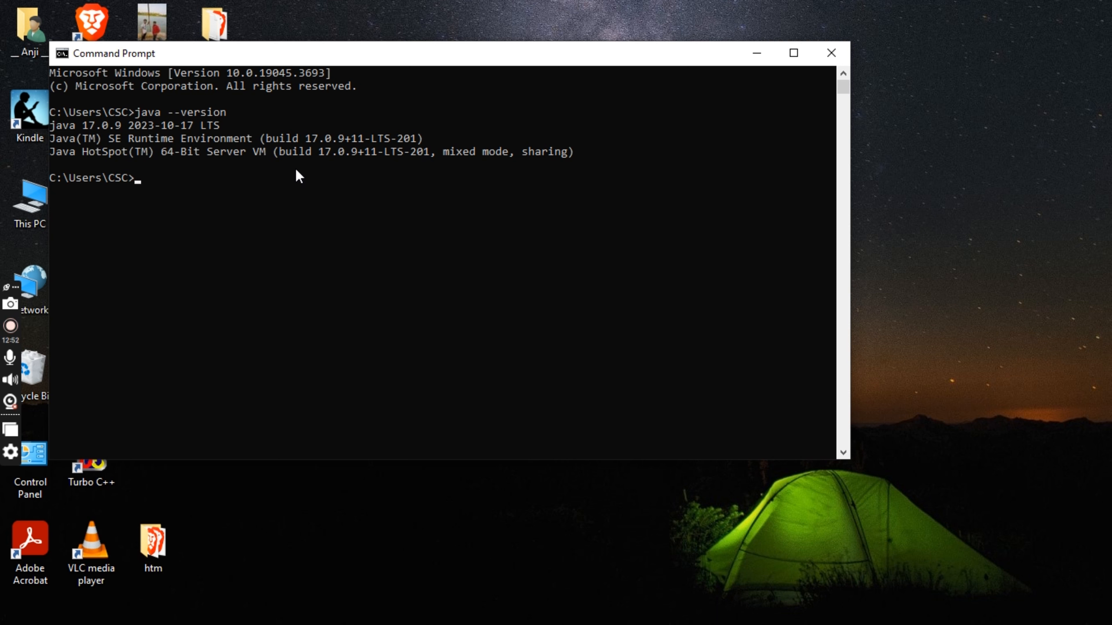
Step: Check the installed Java compiler by running javac --version
{"action": "type", "text": "javac --version"}
{"action": "key", "text": "Return"}
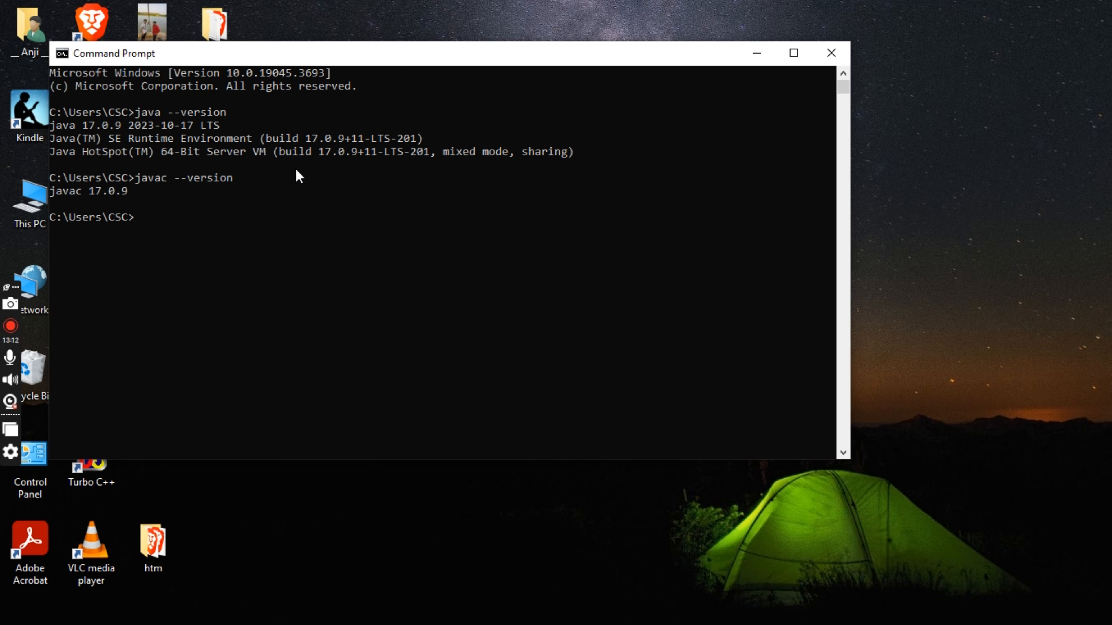
Step: Find the system environment variables setting through Windows search and open the Environment Variables dialog
{"action": "key", "text": "super"}
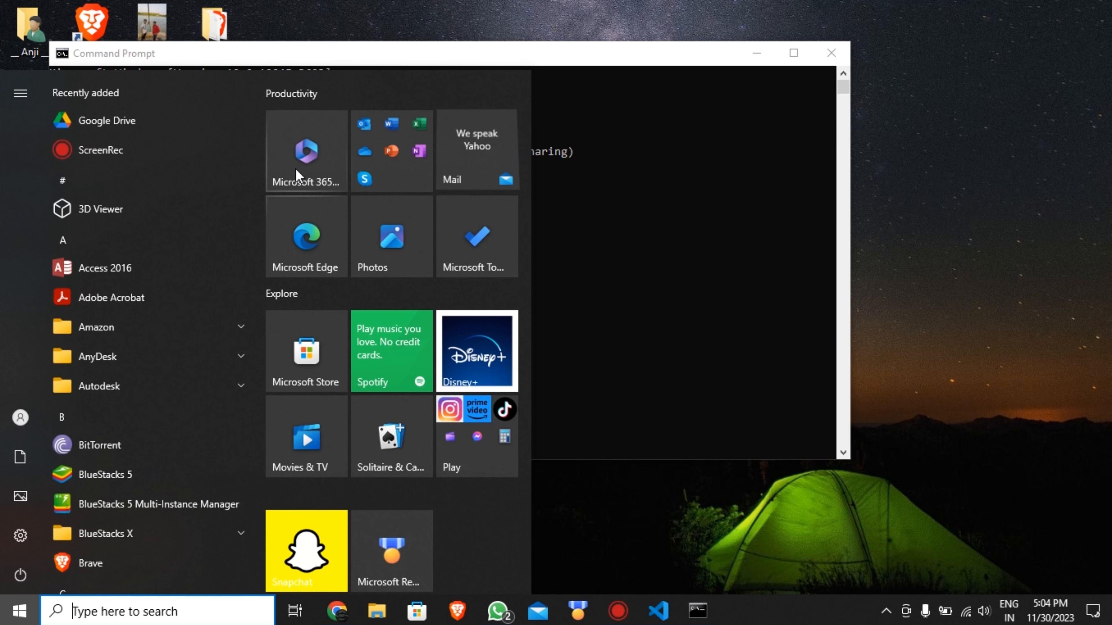
{"action": "type", "text": "e"}
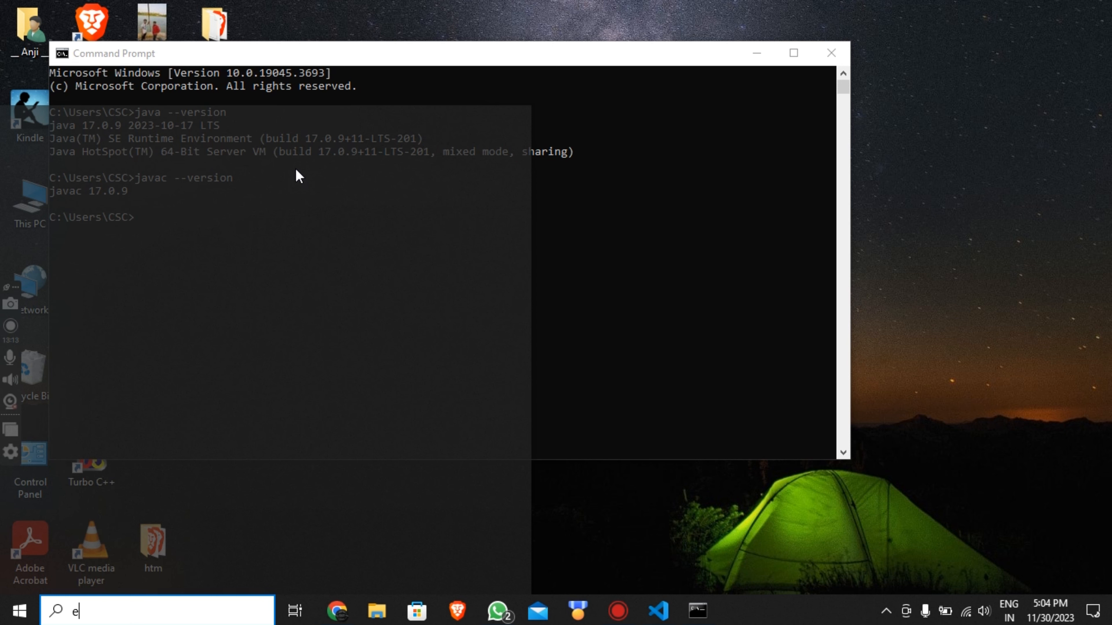
{"action": "type", "text": "nvi"}
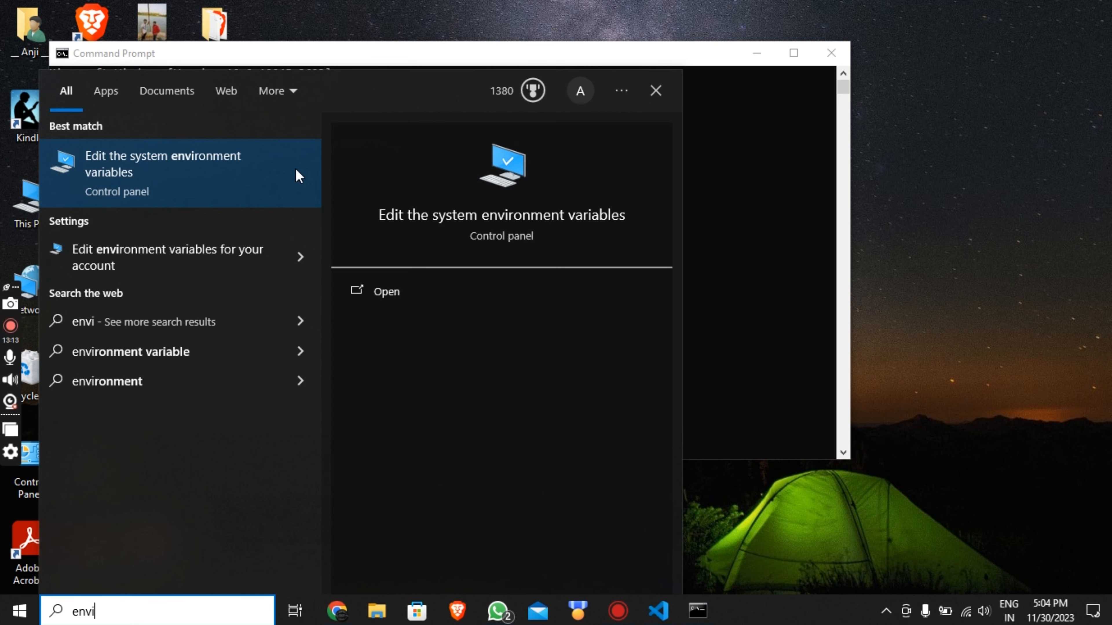
{"action": "left_click", "coordinate": [216, 185]}
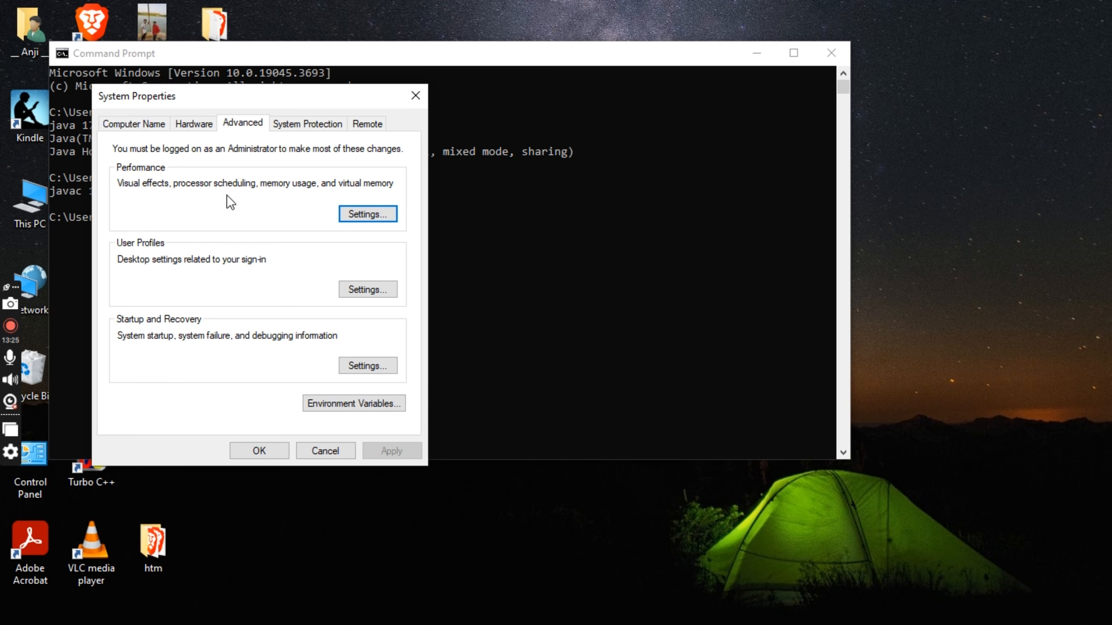
{"action": "left_click", "coordinate": [357, 407]}
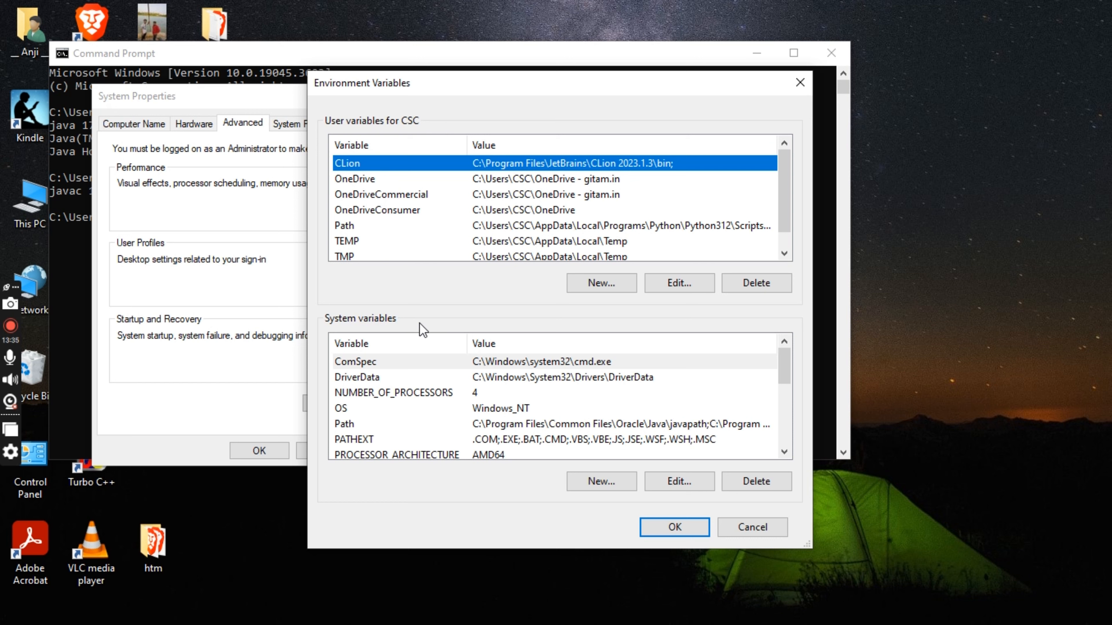
Step: Start creating a new system variable with the name path
{"action": "left_click", "coordinate": [356, 423]}
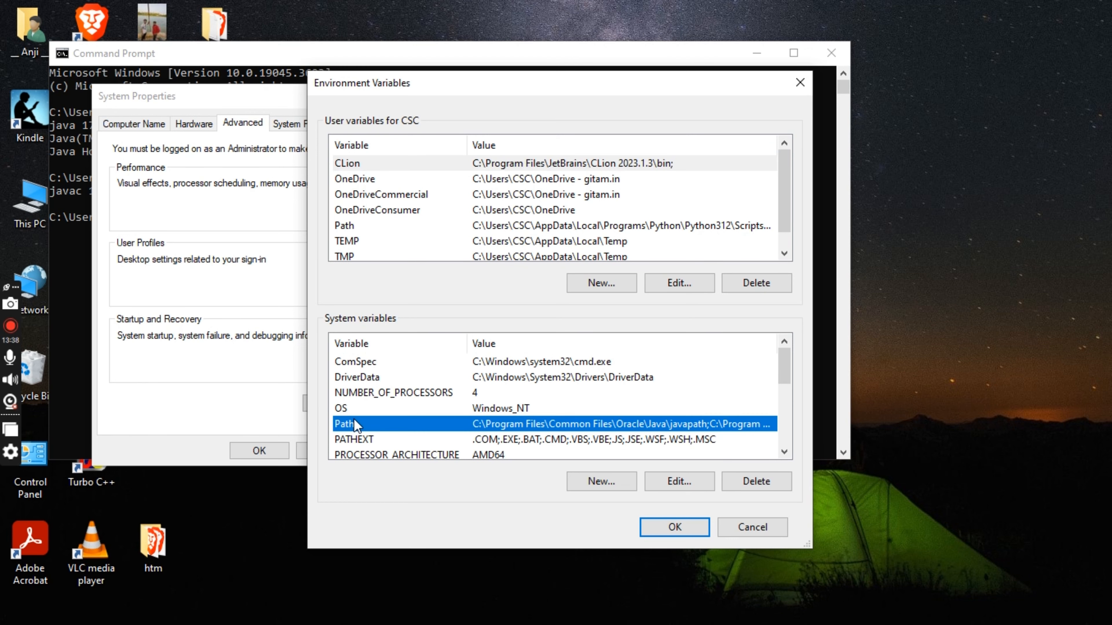
{"action": "left_click", "coordinate": [601, 483]}
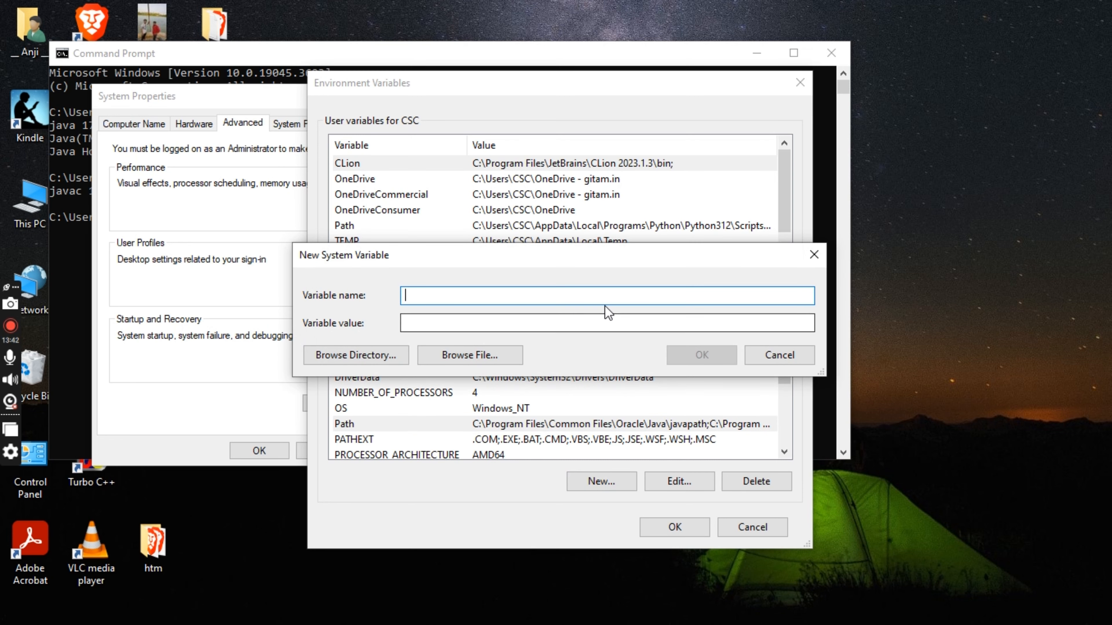
{"action": "type", "text": "path"}
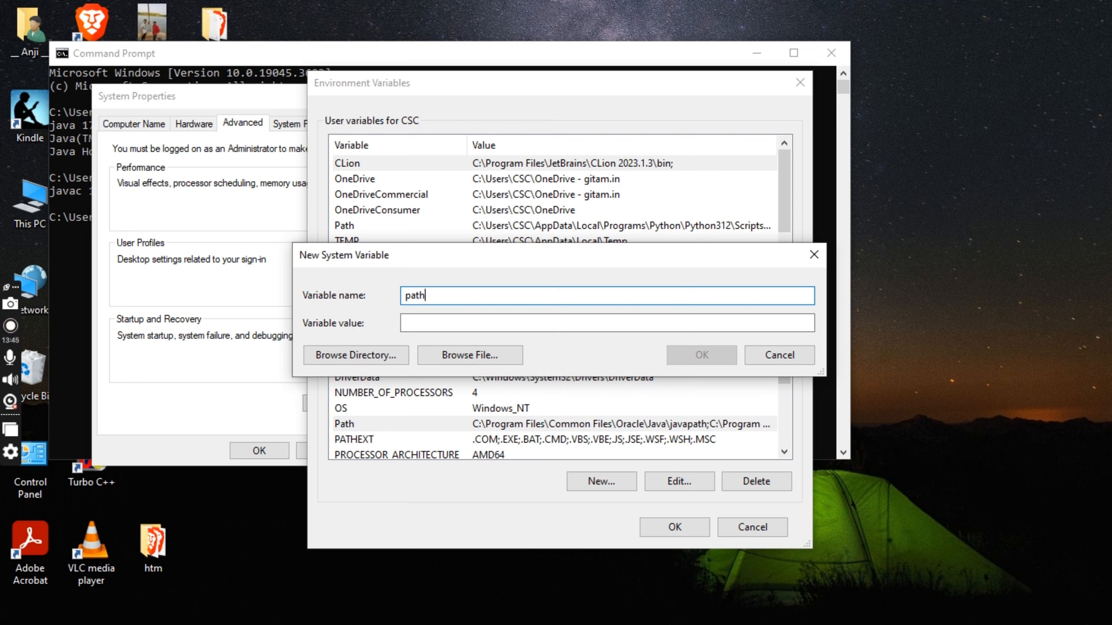
{"action": "left_click", "coordinate": [423, 324]}
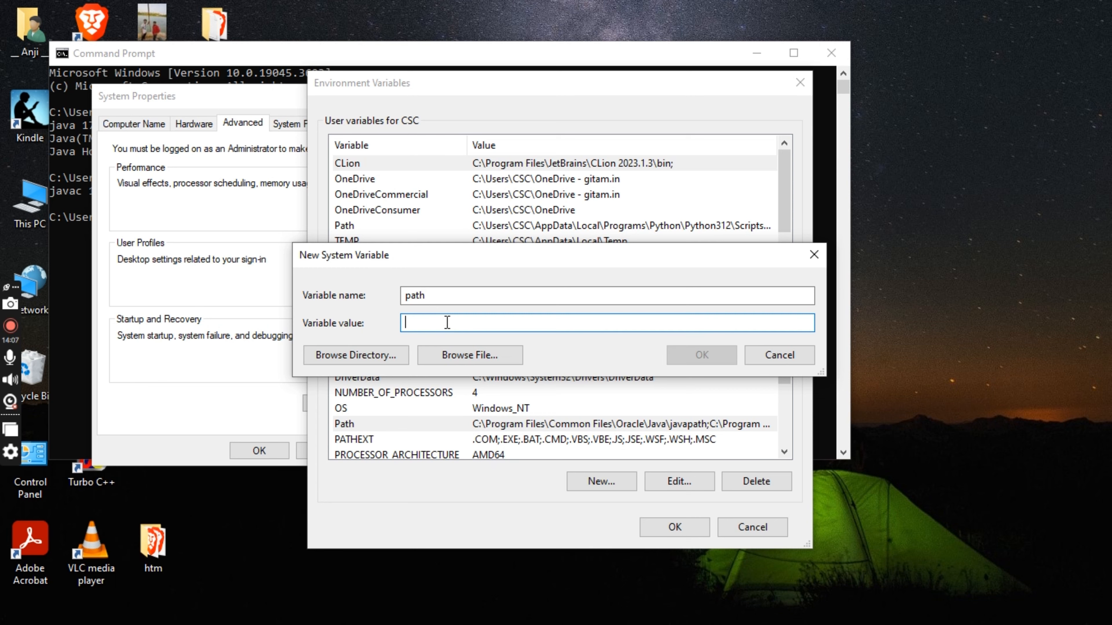
Step: In File Explorer, browse to C:\Program Files\Java\jdk-17\bin and copy the folder's full path
{"action": "key", "text": "super+e"}
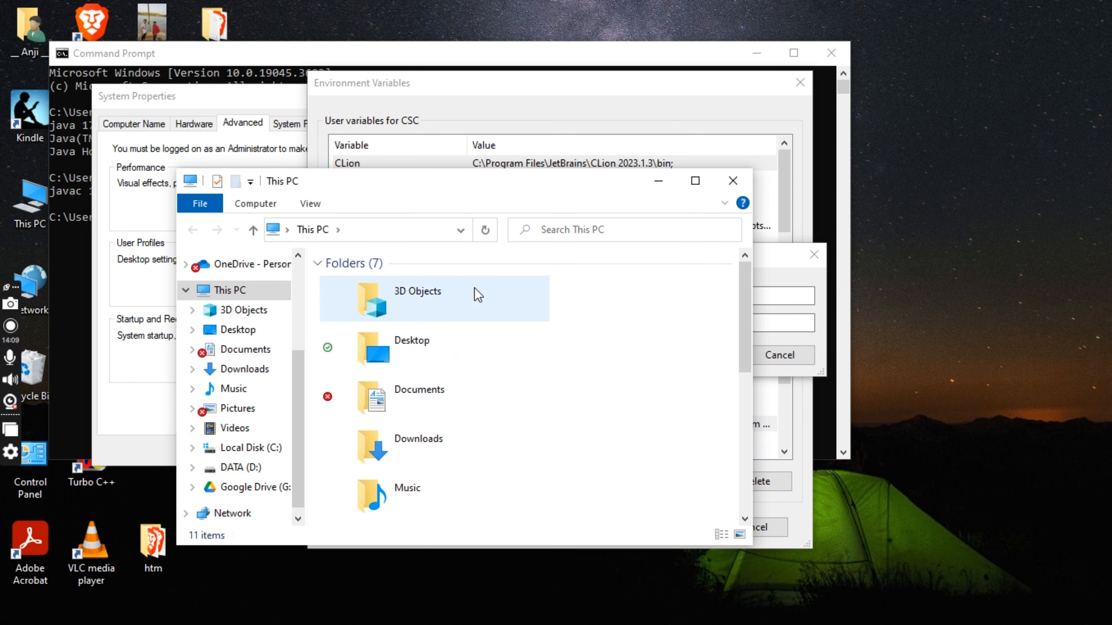
{"action": "left_click", "coordinate": [695, 181]}
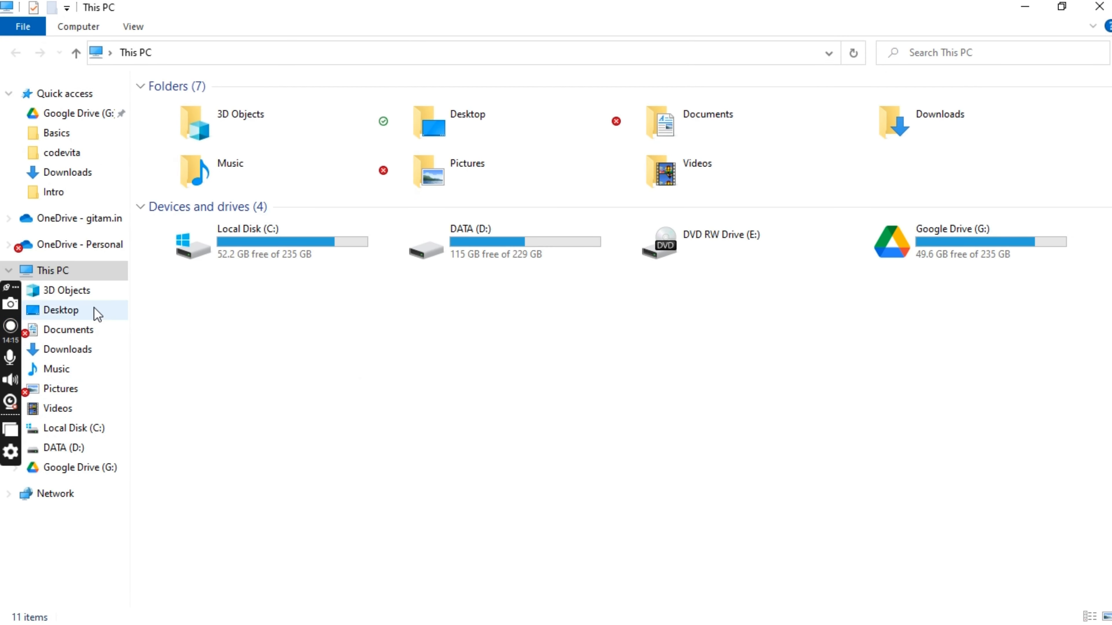
{"action": "double_click", "coordinate": [285, 258]}
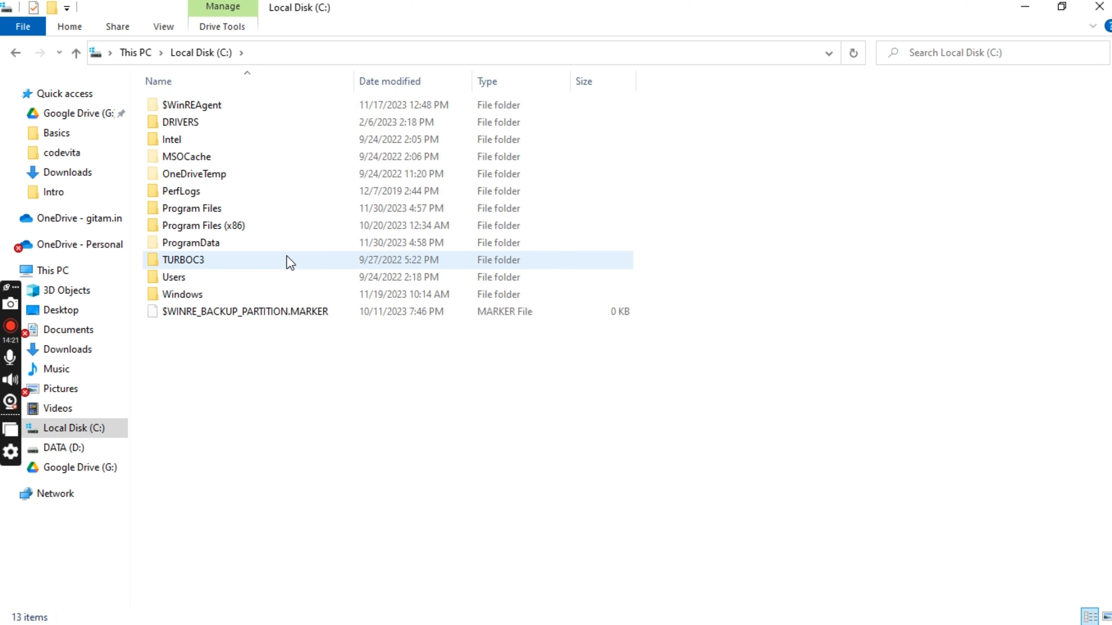
{"action": "double_click", "coordinate": [239, 213]}
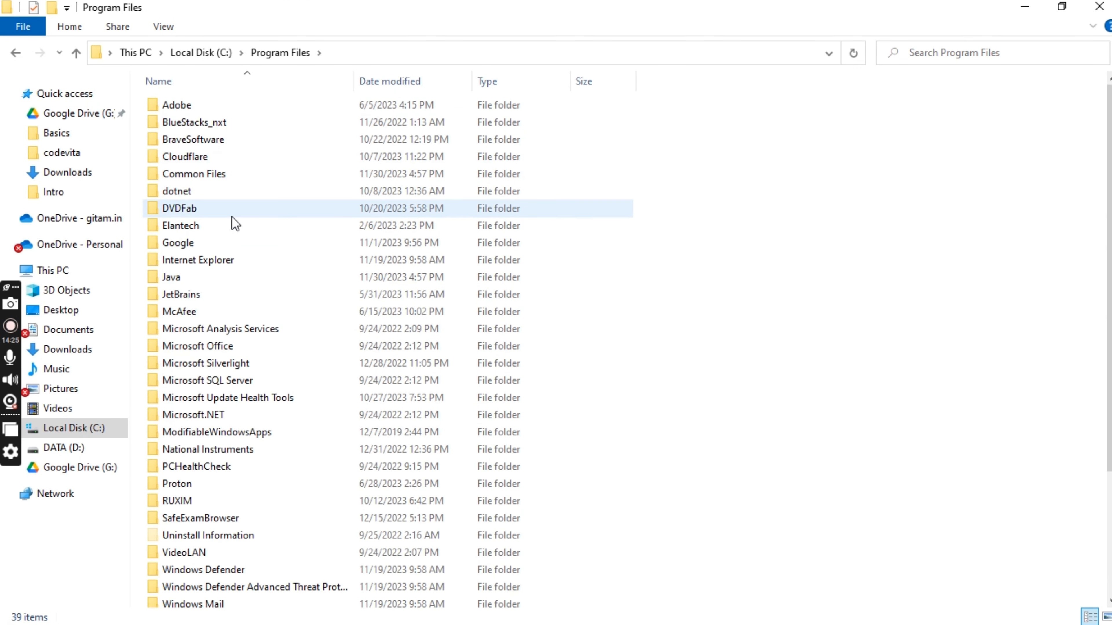
{"action": "double_click", "coordinate": [221, 284]}
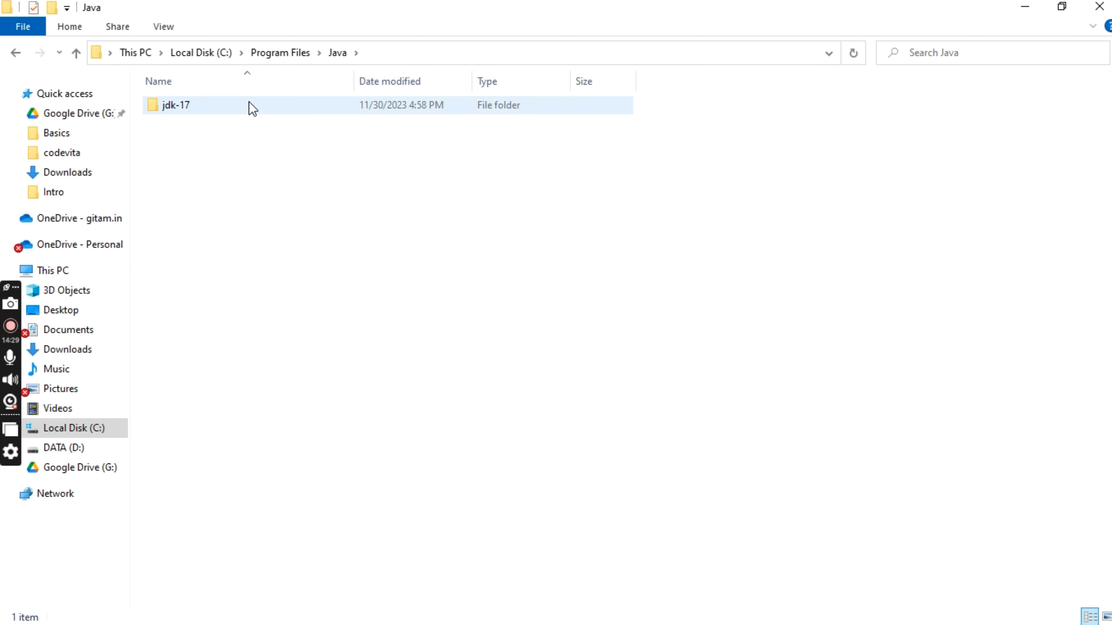
{"action": "double_click", "coordinate": [252, 108]}
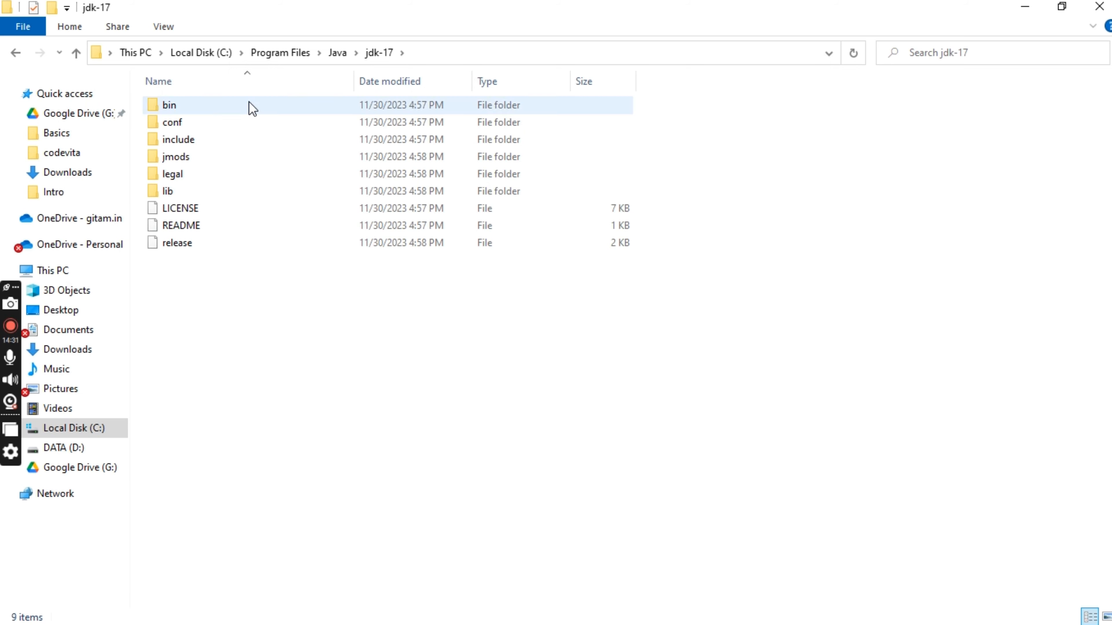
{"action": "double_click", "coordinate": [256, 109]}
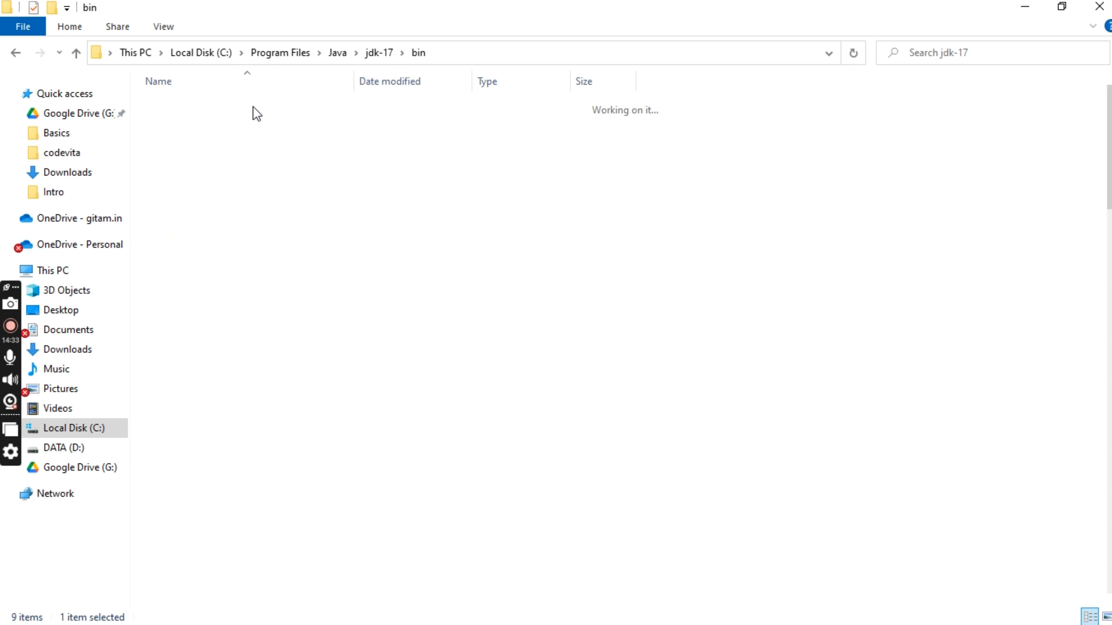
{"action": "left_click", "coordinate": [559, 50]}
{"action": "key", "text": "ctrl+c"}
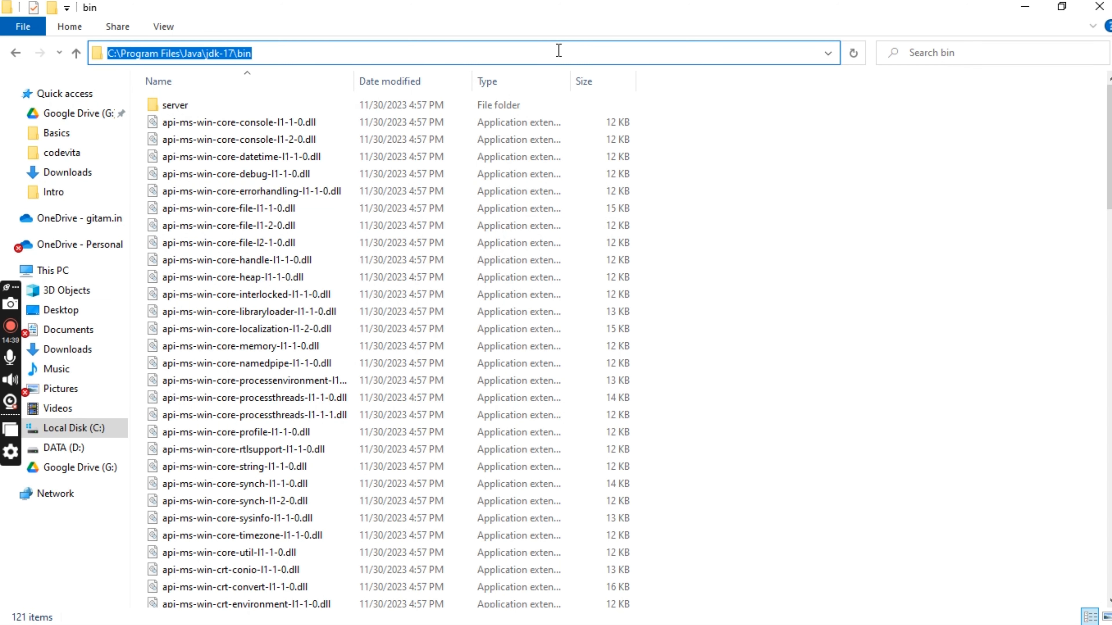
Step: Try C:\Program Files\Java\jdk-17\bin as the new path variable's value, and discard the new variable
{"action": "key", "text": "alt+Tab"}
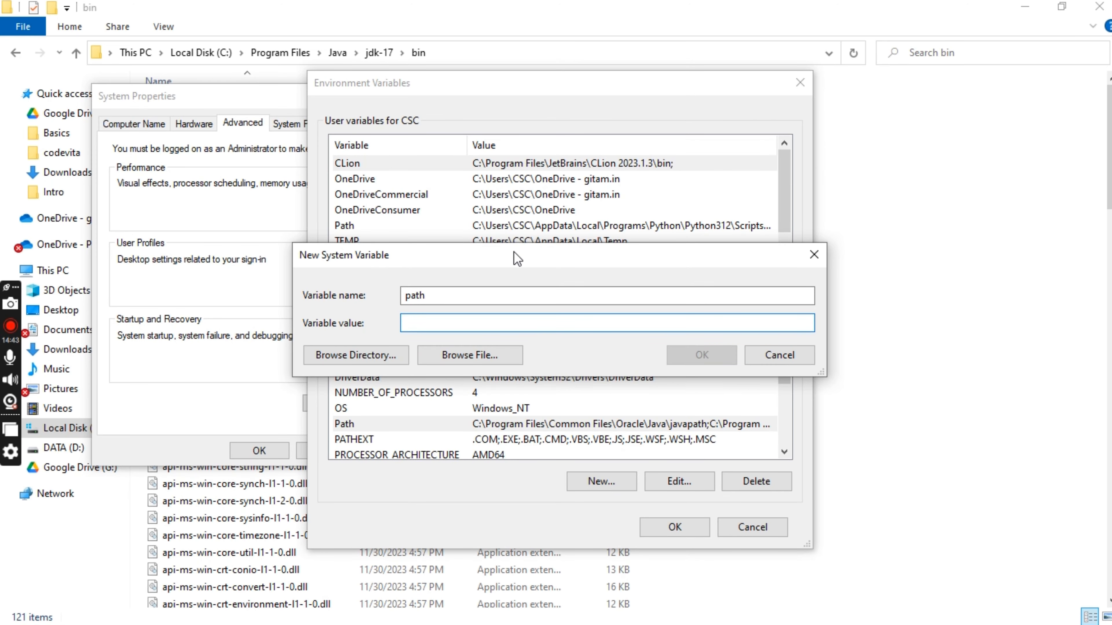
{"action": "key", "text": "ctrl+v"}
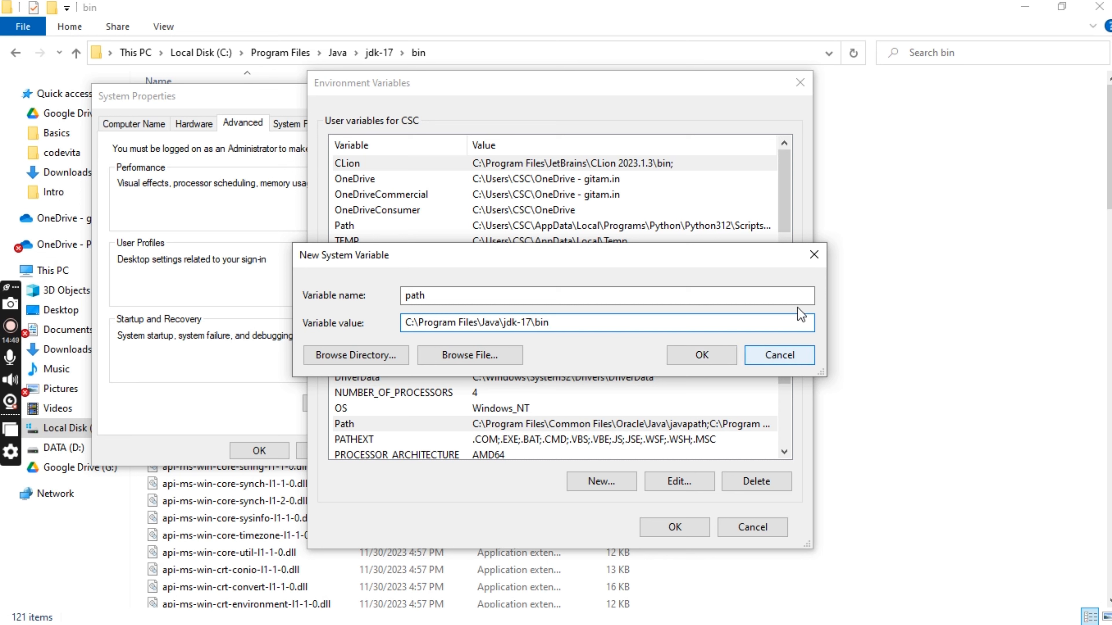
{"action": "left_click", "coordinate": [816, 255]}
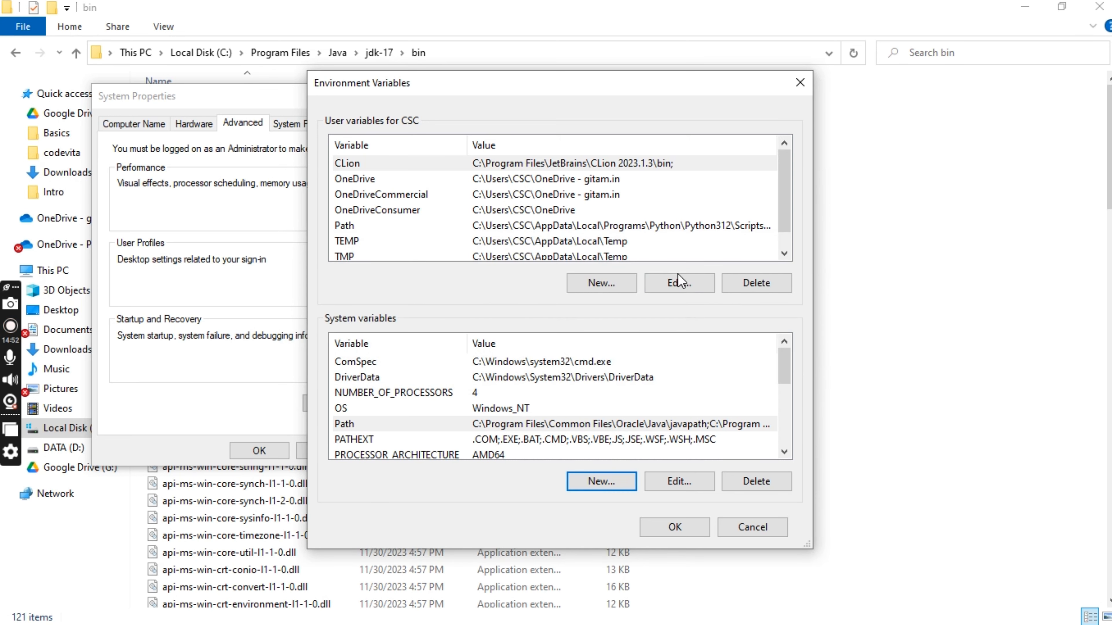
Step: Try adding C:\Program Files\Java\jdk-17\bin as a new entry in the system Path variable
{"action": "double_click", "coordinate": [385, 425]}
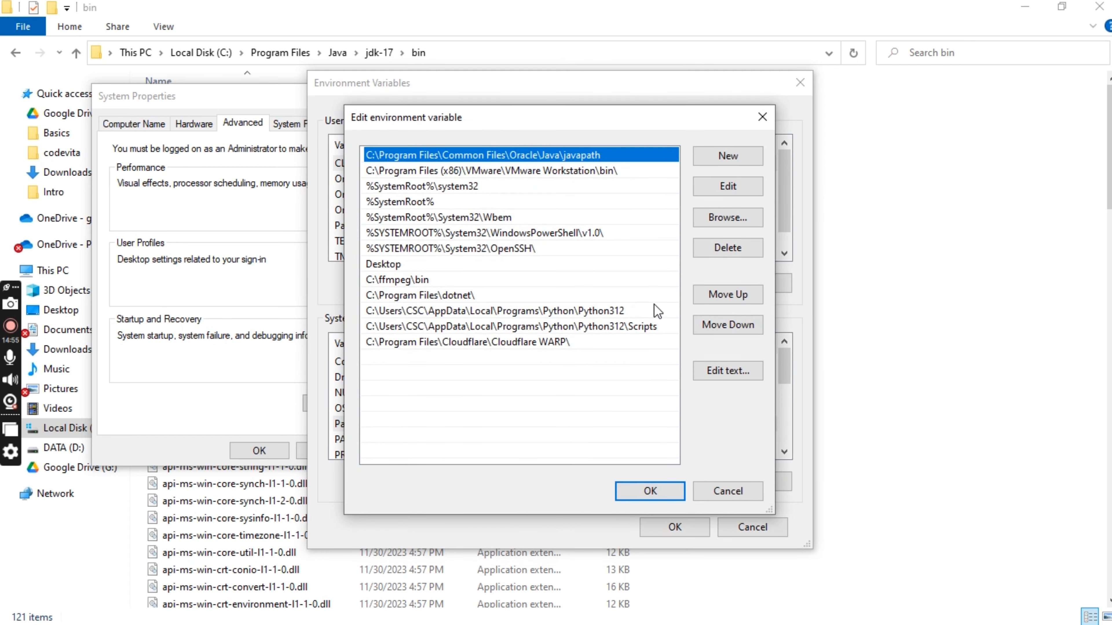
{"action": "left_click", "coordinate": [741, 157]}
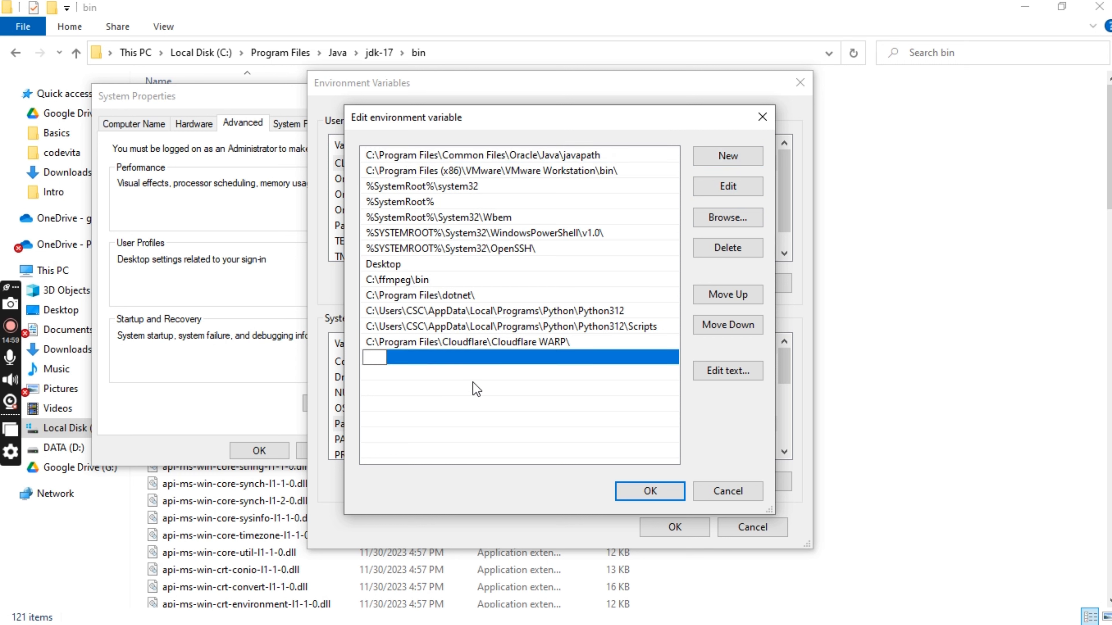
{"action": "key", "text": "ctrl+v"}
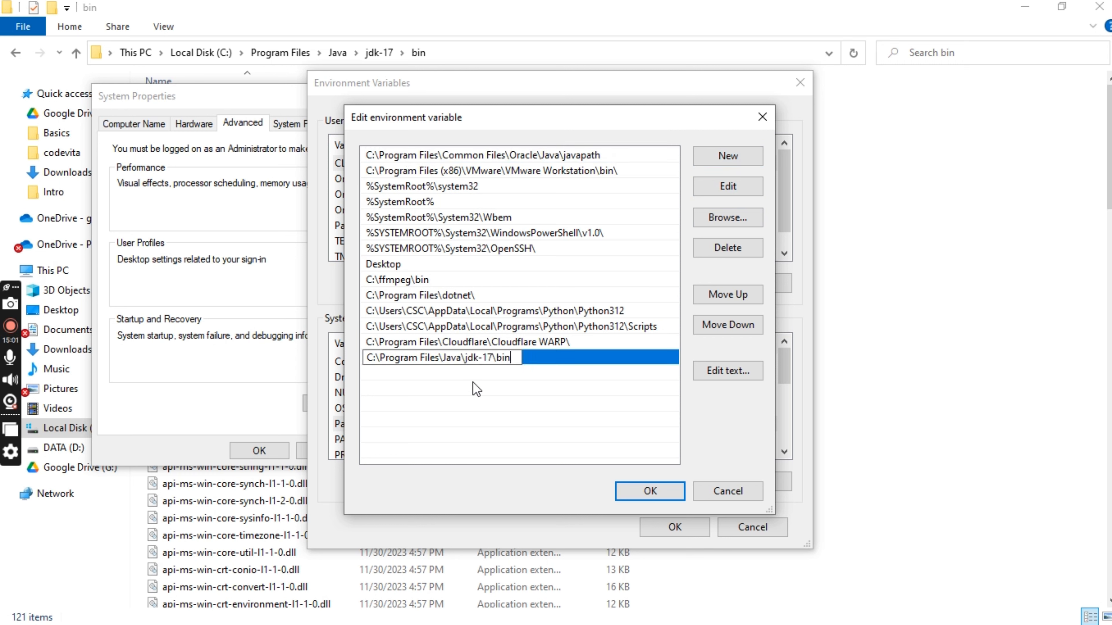
Step: Clear the new Path entry and close the environment variable and System Properties dialogs without saving
{"action": "key", "text": "BackSpace"}
{"action": "key", "text": "BackSpace"}
{"action": "key", "text": "BackSpace"}
{"action": "key", "text": "BackSpace"}
{"action": "key", "text": "BackSpace"}
{"action": "key", "text": "BackSpace"}
{"action": "key", "text": "BackSpace"}
{"action": "key", "text": "BackSpace"}
{"action": "key", "text": "BackSpace"}
{"action": "key", "text": "BackSpace"}
{"action": "key", "text": "BackSpace"}
{"action": "key", "text": "BackSpace"}
{"action": "key", "text": "BackSpace"}
{"action": "key", "text": "BackSpace"}
{"action": "key", "text": "BackSpace"}
{"action": "key", "text": "BackSpace"}
{"action": "key", "text": "BackSpace"}
{"action": "key", "text": "BackSpace"}
{"action": "key", "text": "BackSpace"}
{"action": "key", "text": "BackSpace"}
{"action": "key", "text": "BackSpace"}
{"action": "key", "text": "BackSpace"}
{"action": "key", "text": "BackSpace"}
{"action": "key", "text": "BackSpace"}
{"action": "key", "text": "BackSpace"}
{"action": "key", "text": "BackSpace"}
{"action": "key", "text": "BackSpace"}
{"action": "key", "text": "BackSpace"}
{"action": "key", "text": "BackSpace"}
{"action": "key", "text": "BackSpace"}
{"action": "key", "text": "BackSpace"}
{"action": "key", "text": "BackSpace"}
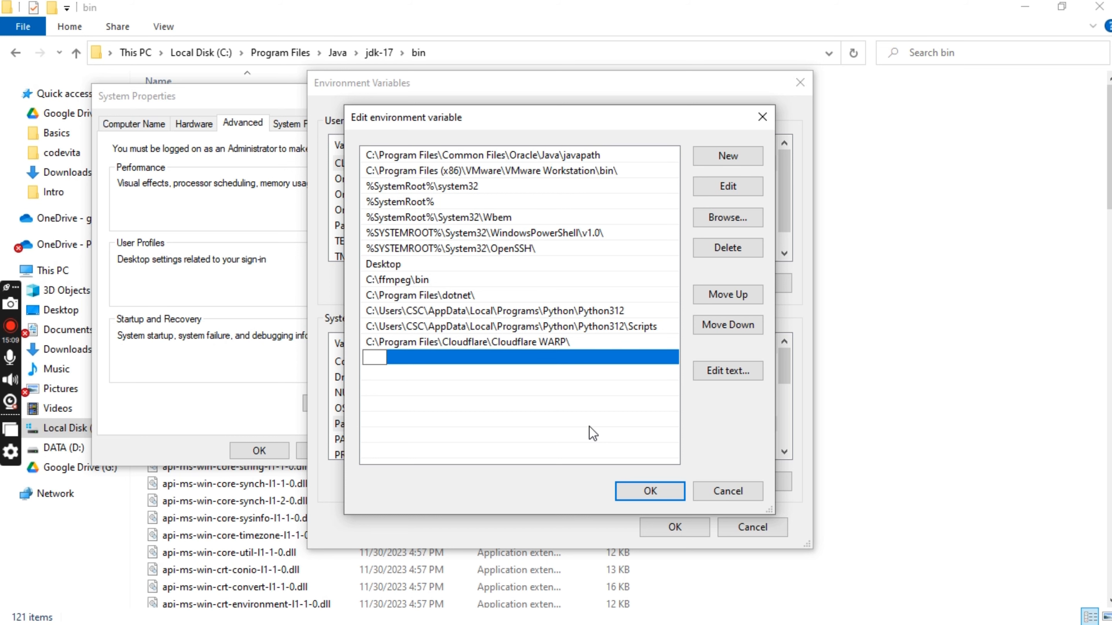
{"action": "left_click", "coordinate": [740, 491]}
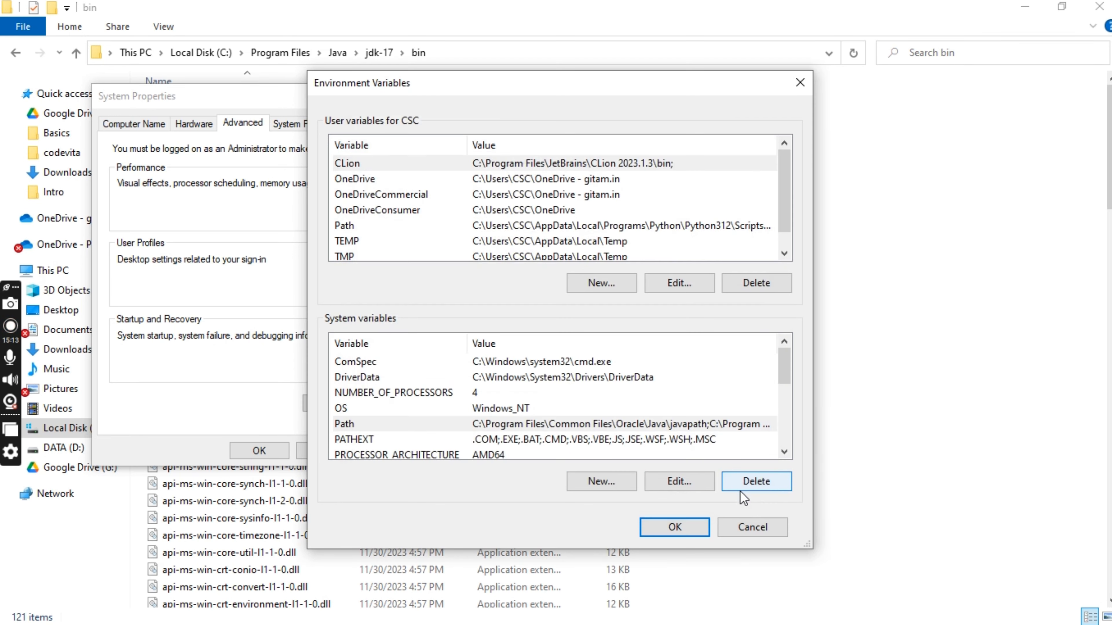
{"action": "left_click", "coordinate": [749, 528]}
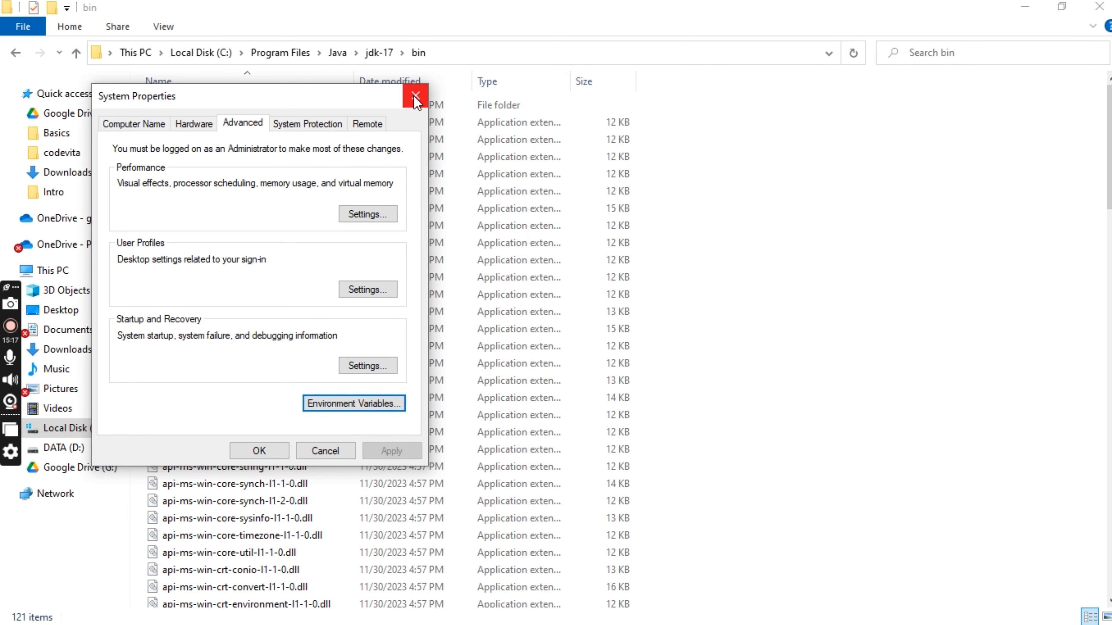
{"action": "left_click", "coordinate": [415, 95]}
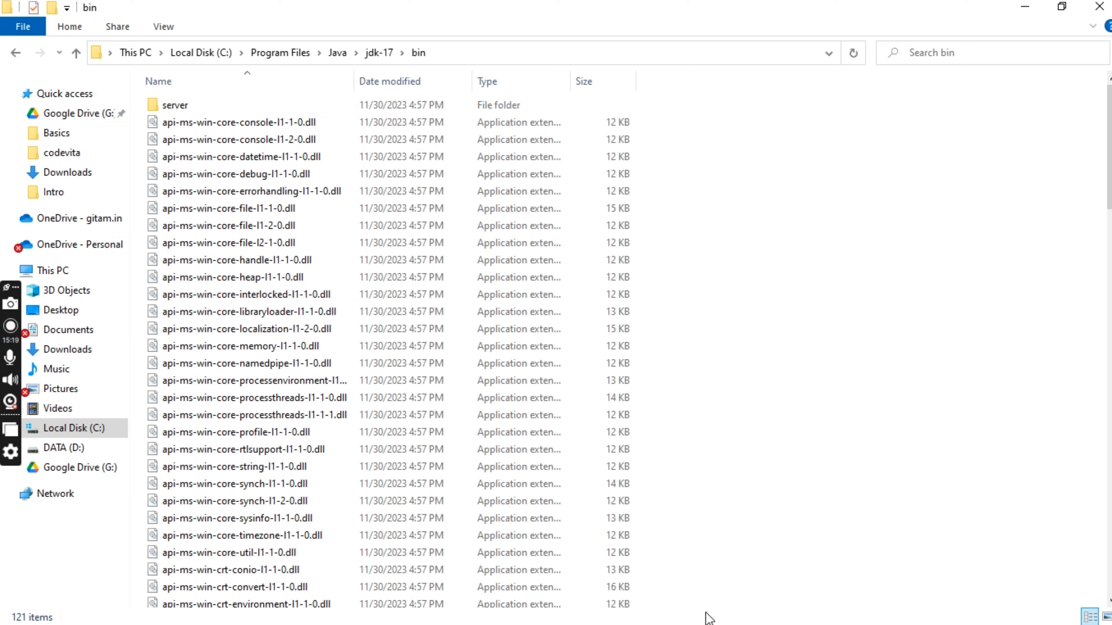